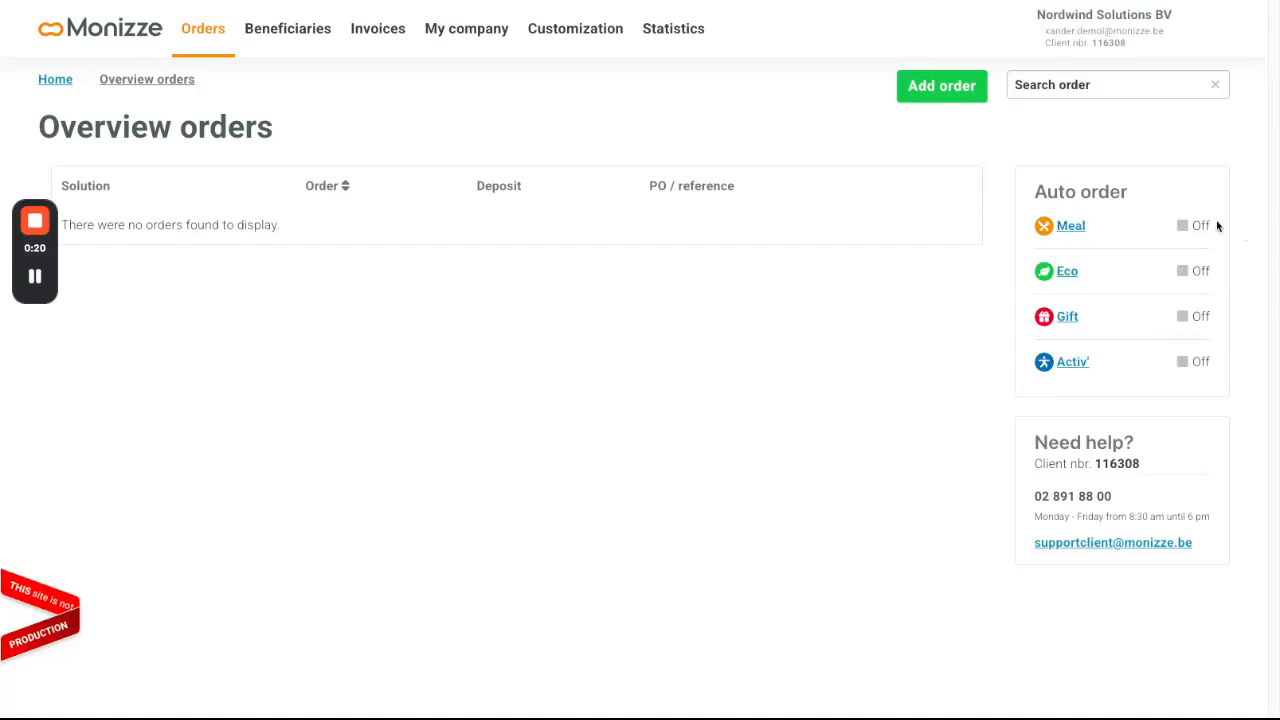
Step: Start a new order for meal vouchers and choose the auto order option
click(1069, 229)
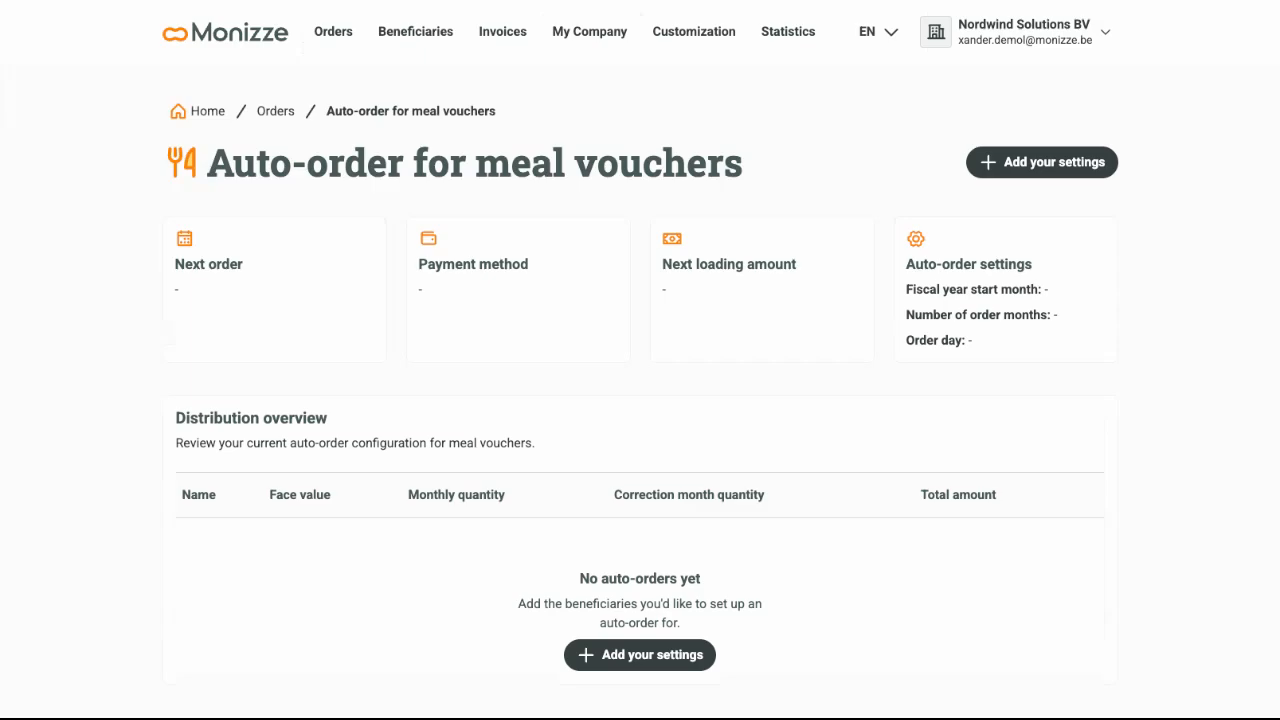
key(alt+Left)
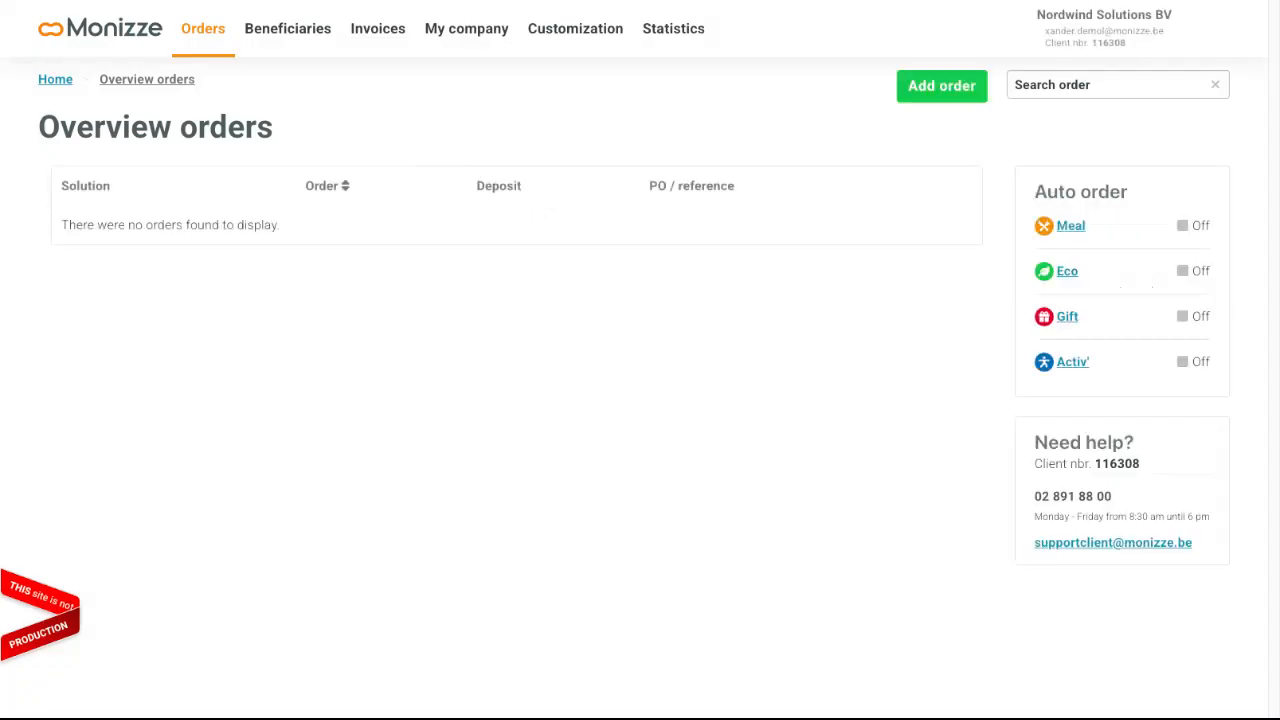
click(930, 88)
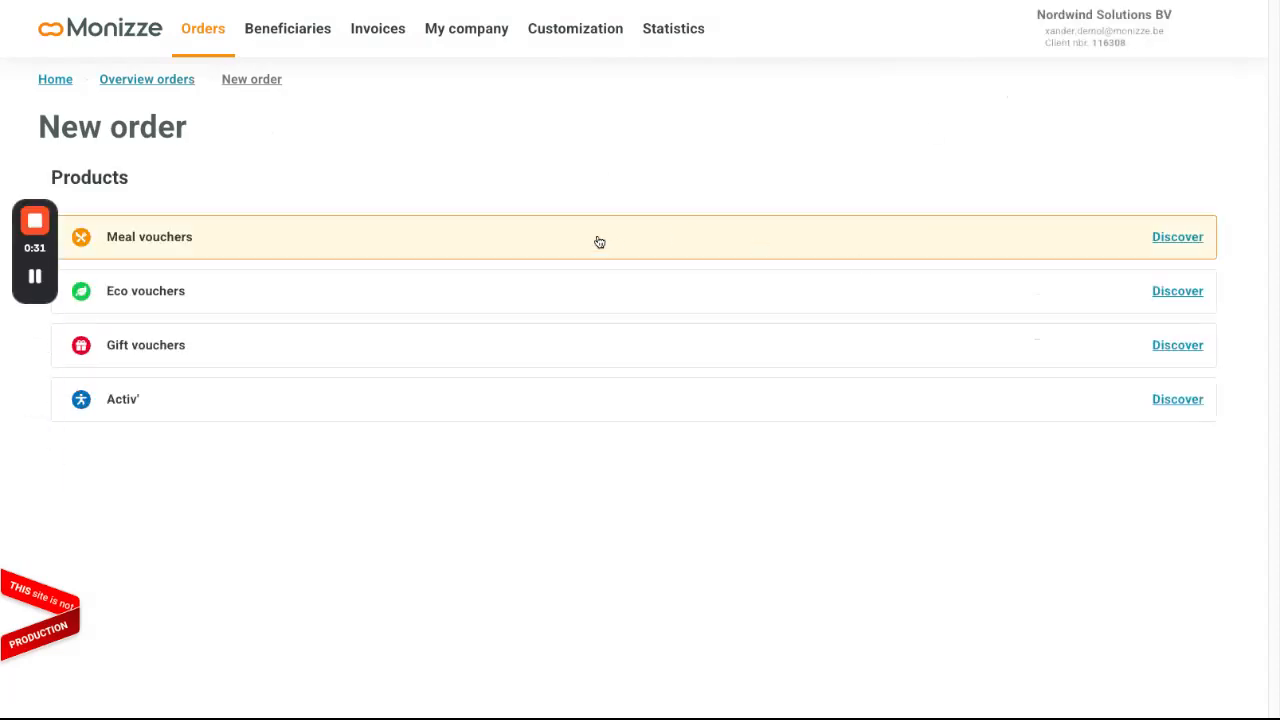
click(599, 242)
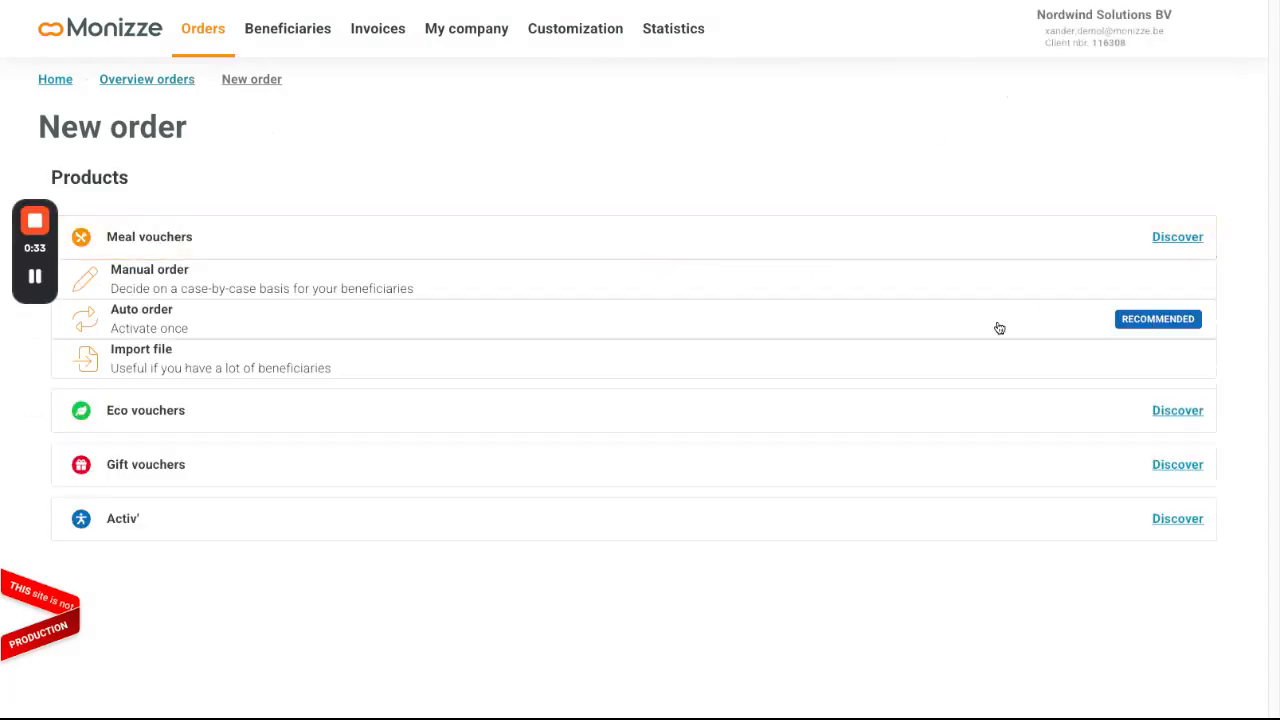
click(167, 322)
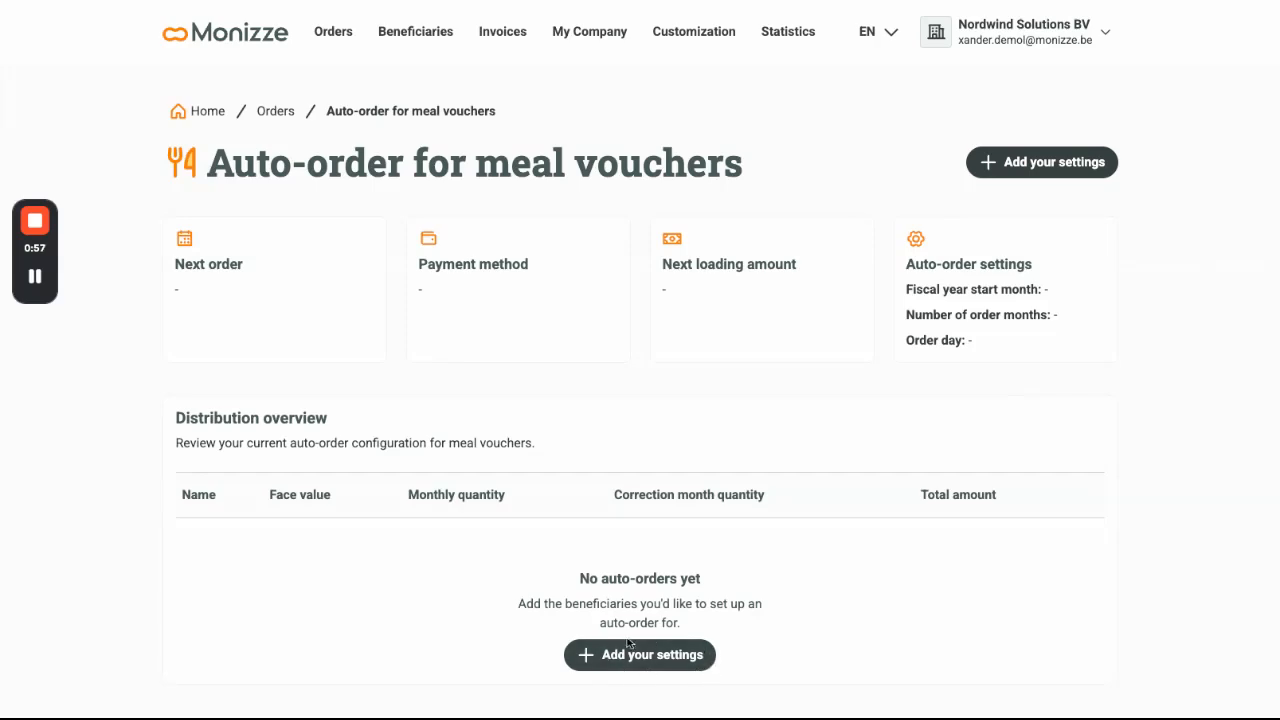
Step: Add distribution settings with fiscal year start January, last month set to Order every month, and order day 15
click(645, 662)
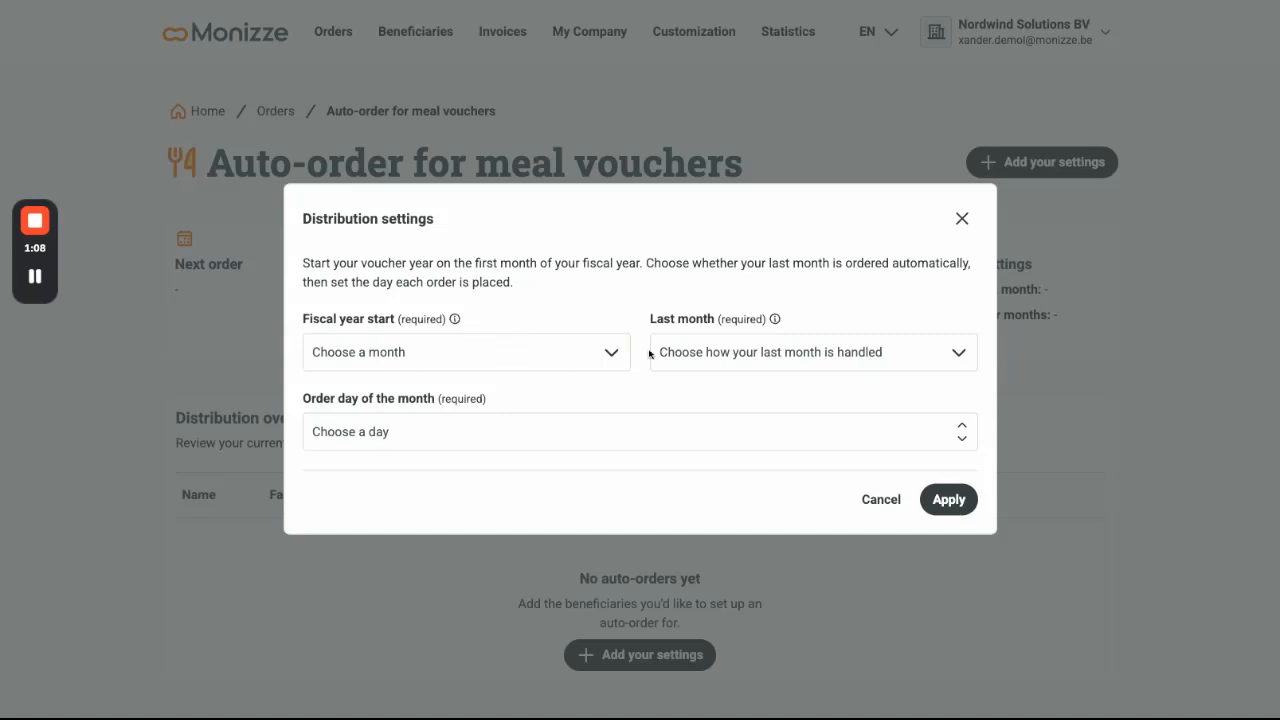
click(578, 352)
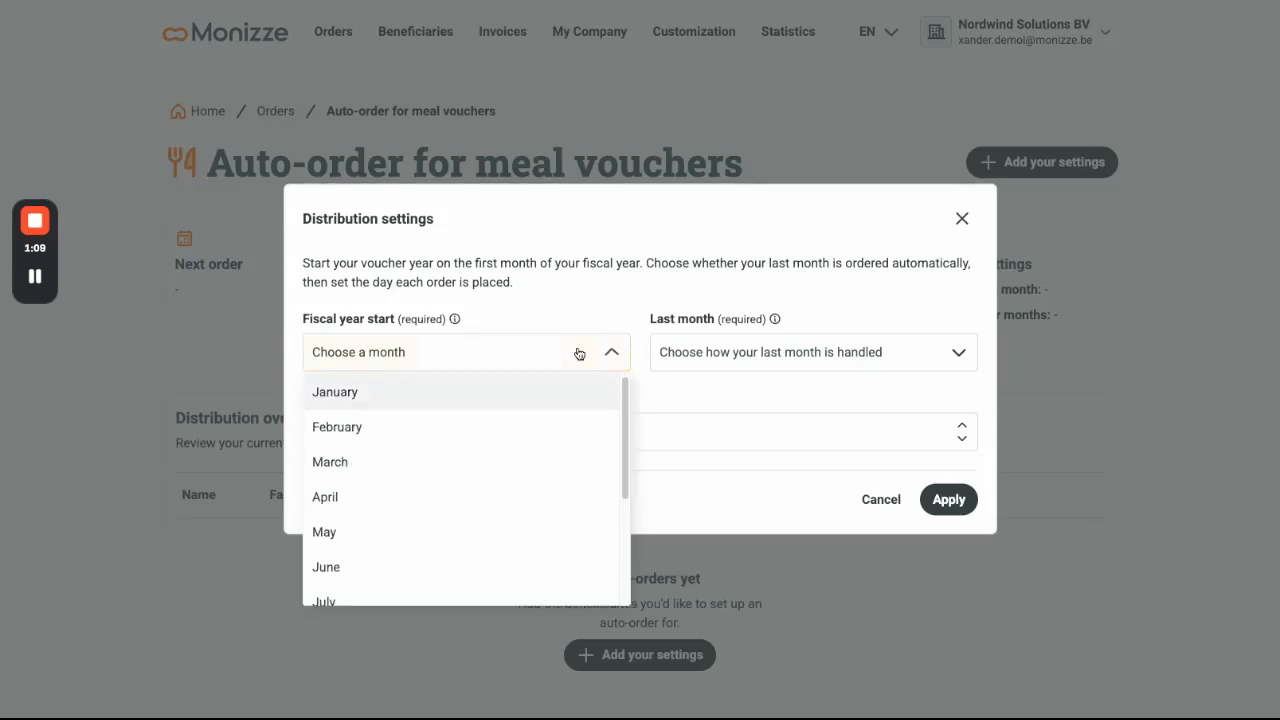
click(487, 396)
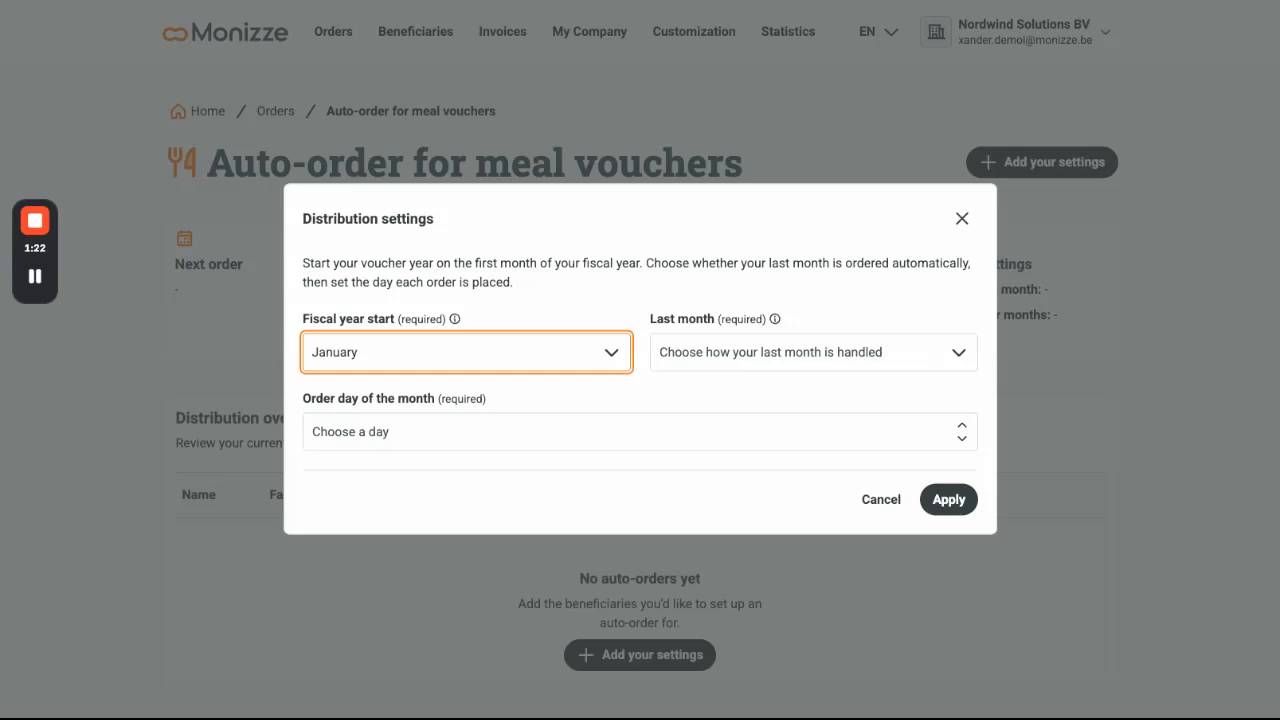
click(721, 368)
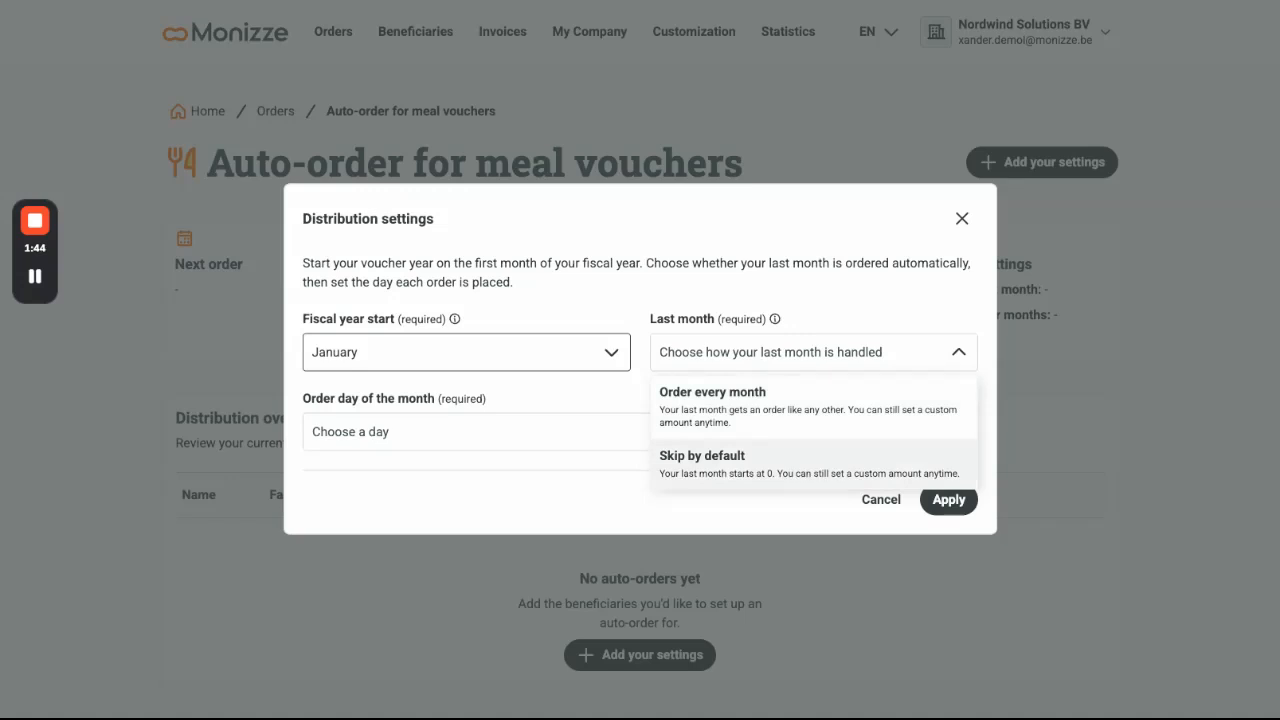
click(803, 401)
click(849, 427)
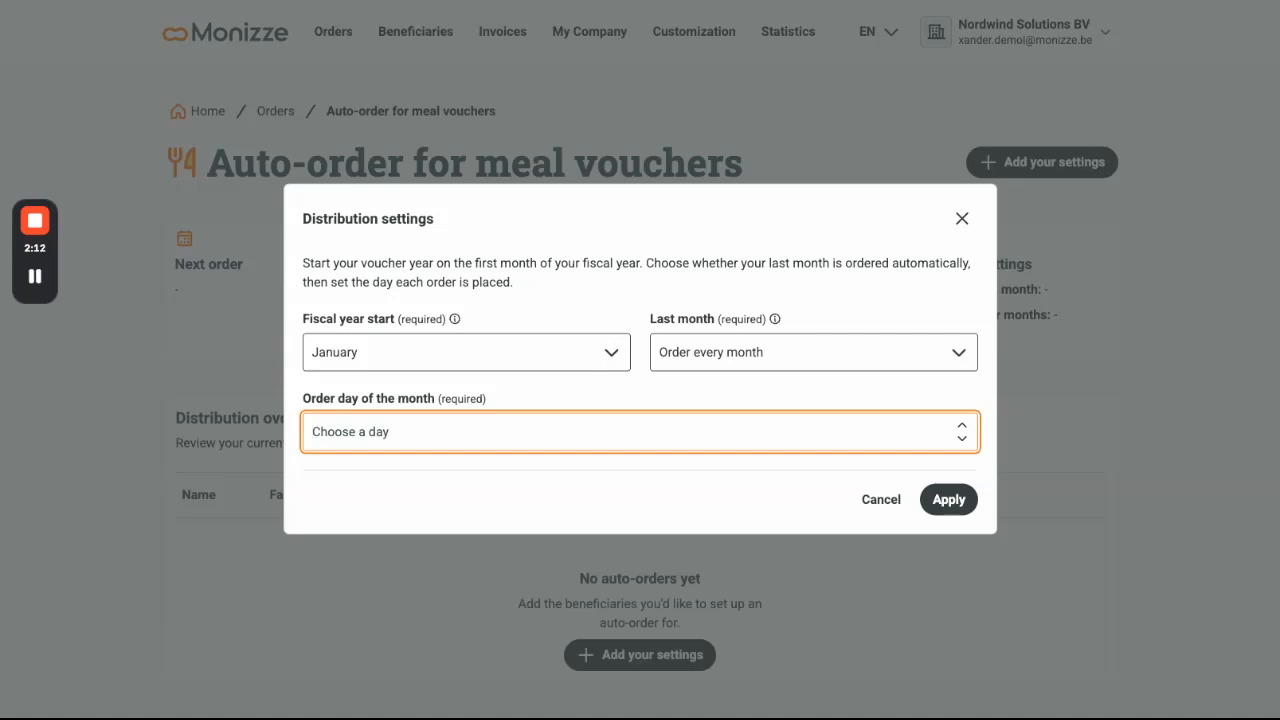
text(15)
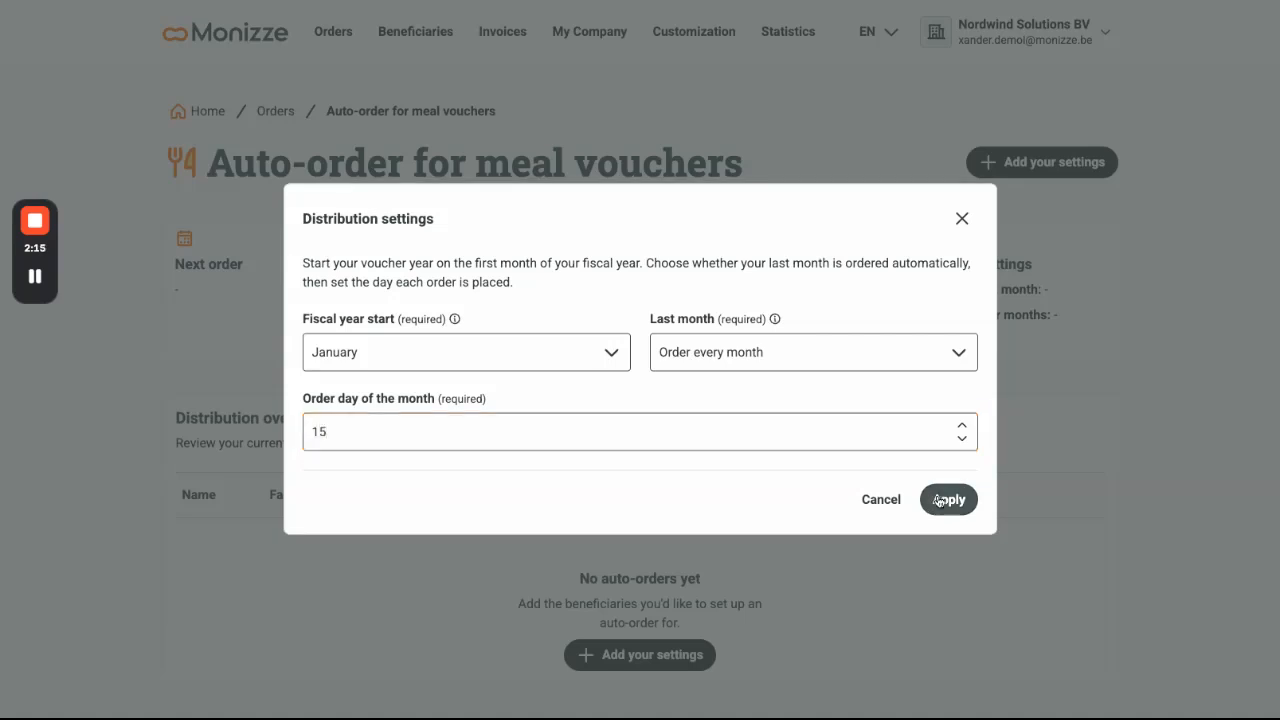
click(943, 500)
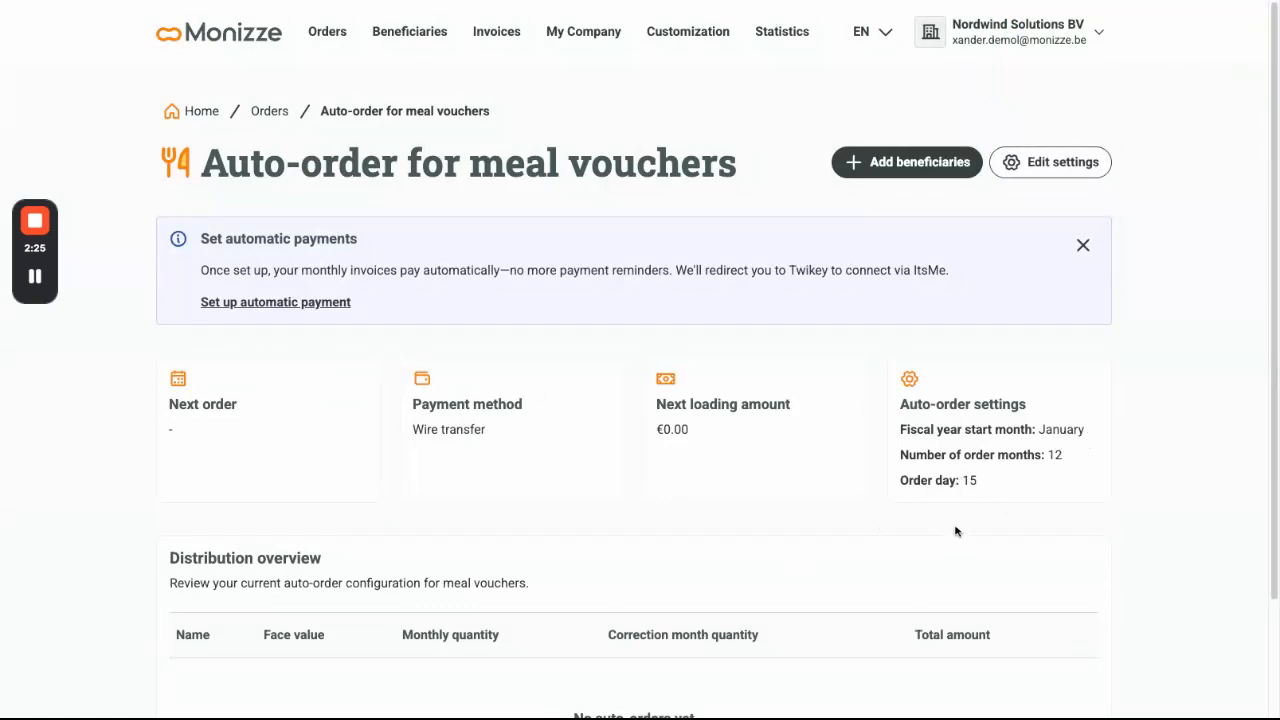
Step: Add the second and third beneficiaries in the search list to the meal voucher auto-order
scroll(1000, 507, down, 1)
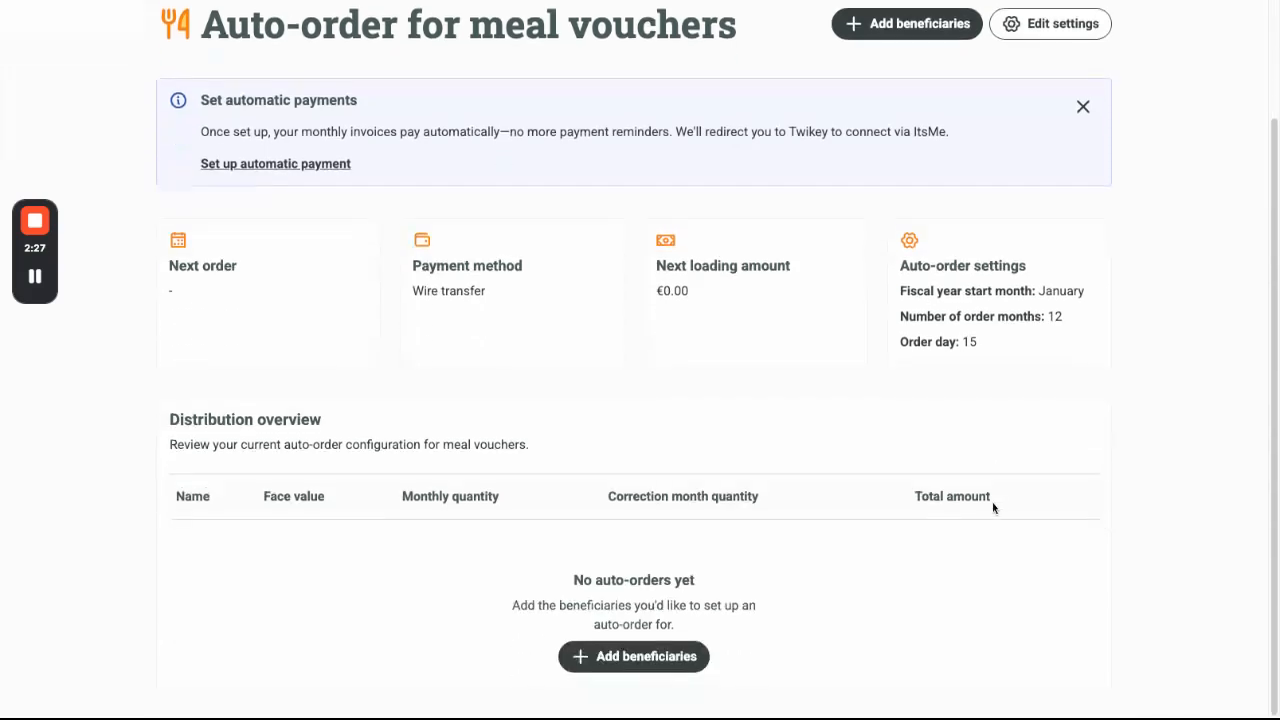
click(628, 657)
click(821, 250)
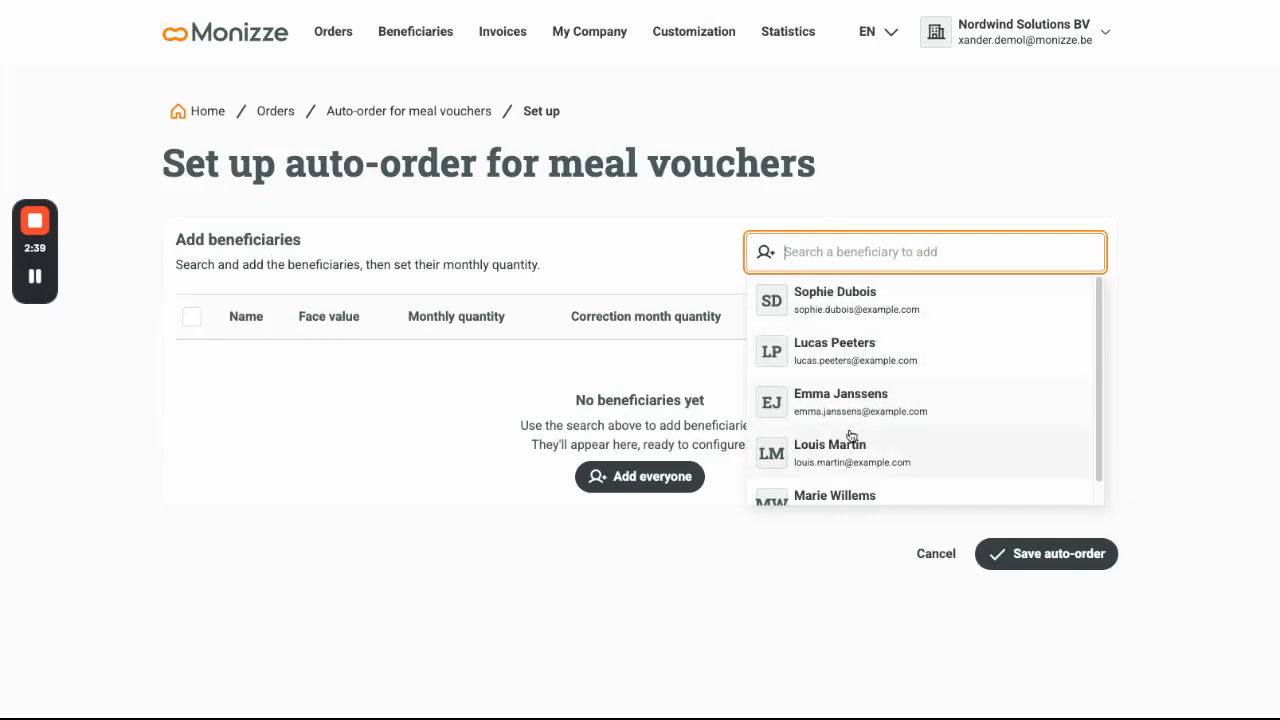
scroll(851, 438, down, 1)
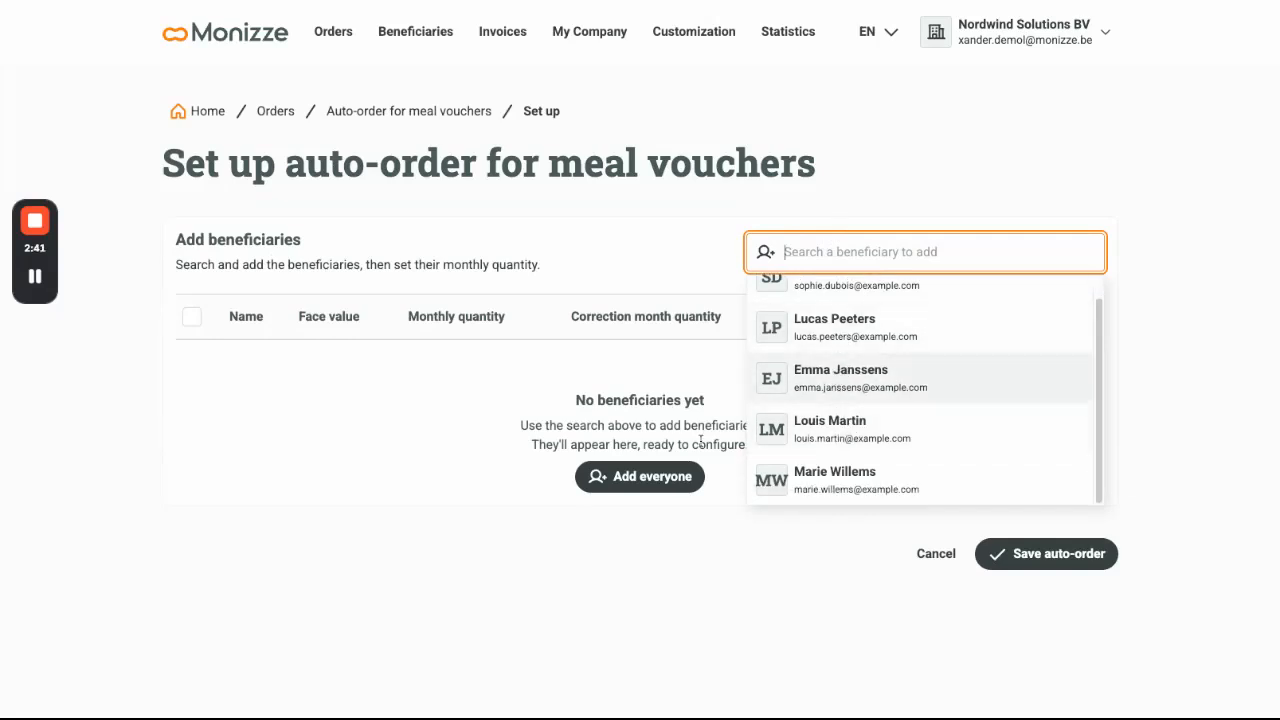
scroll(880, 374, up, 1)
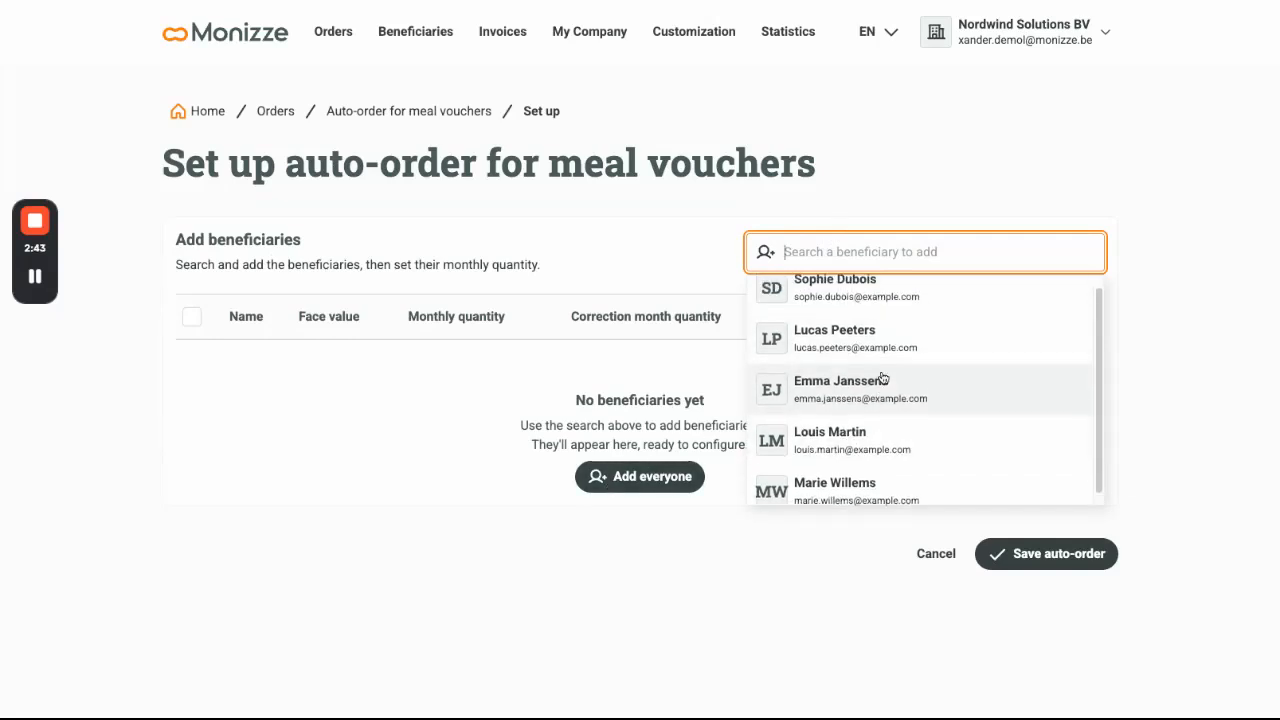
click(899, 352)
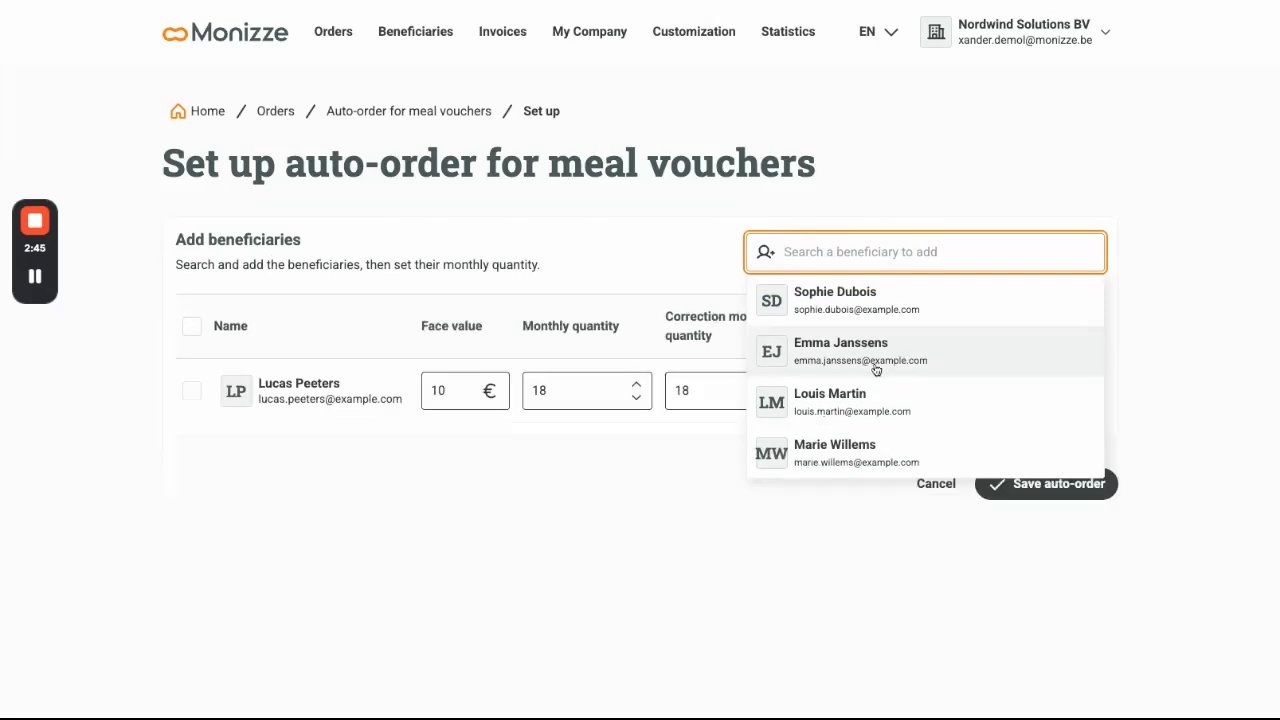
click(870, 360)
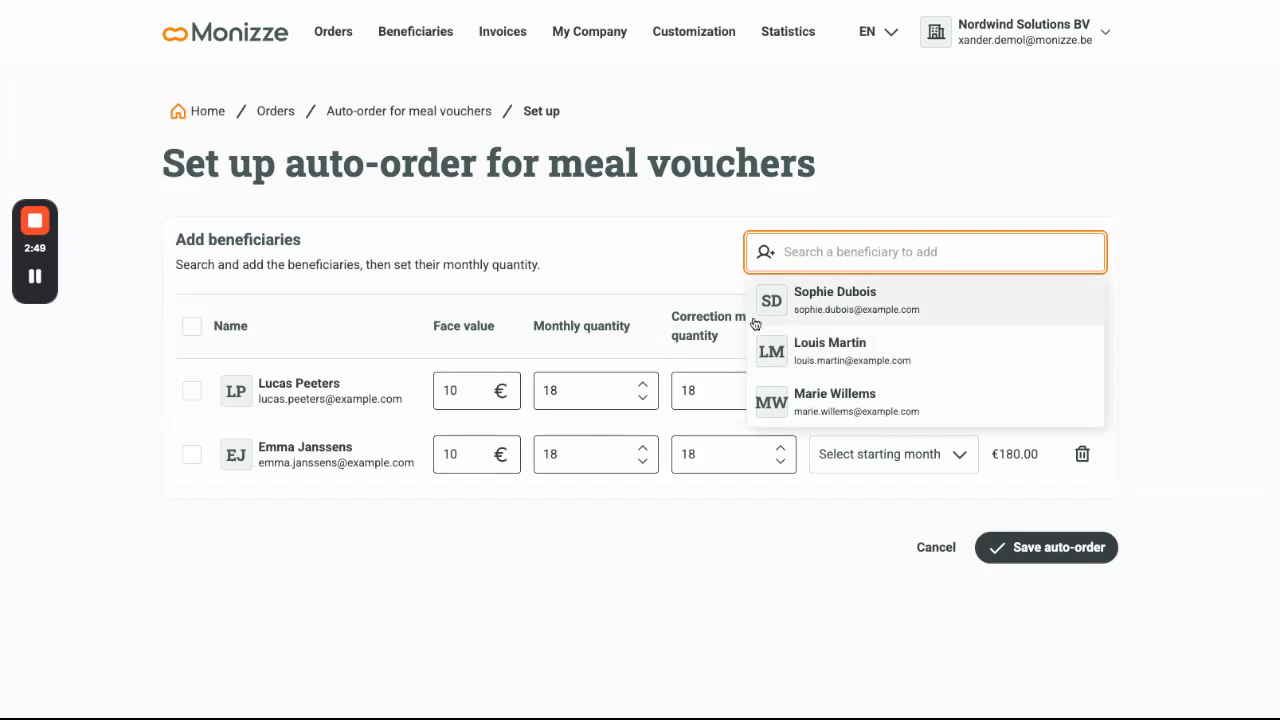
click(650, 248)
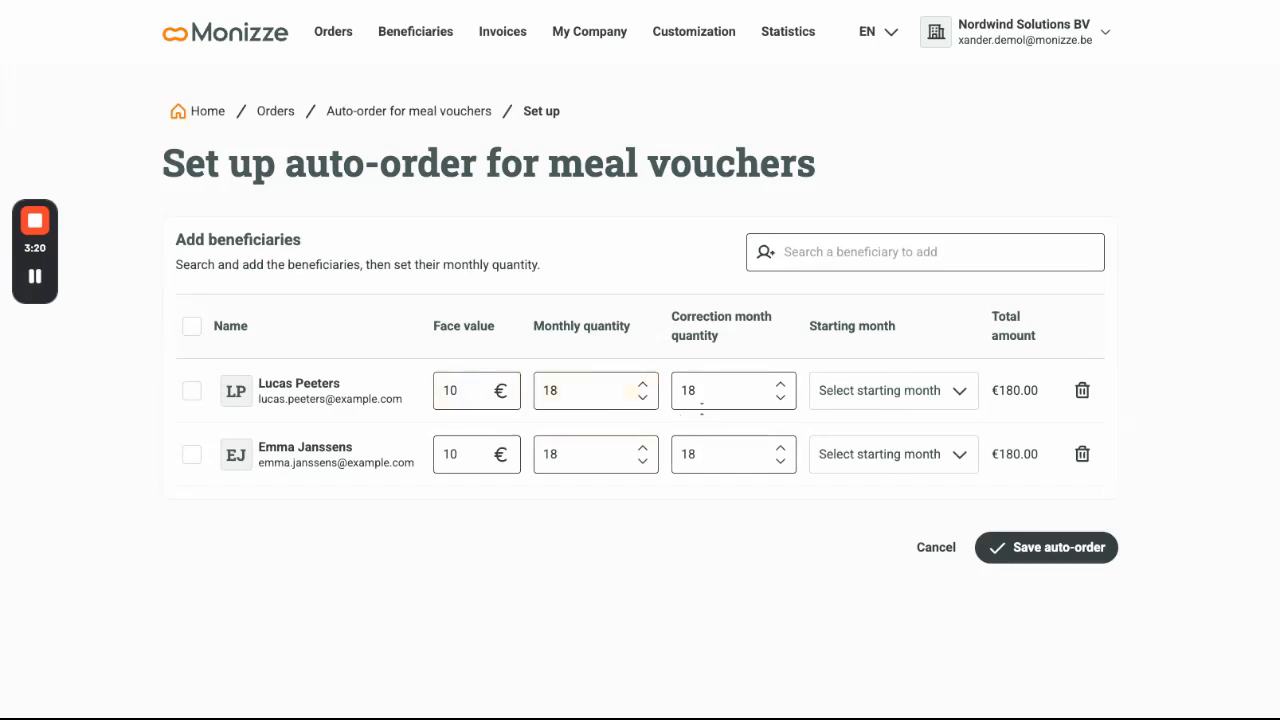
Step: Set the first added beneficiary's starting month to This month and the correction month quantity to 20
click(842, 378)
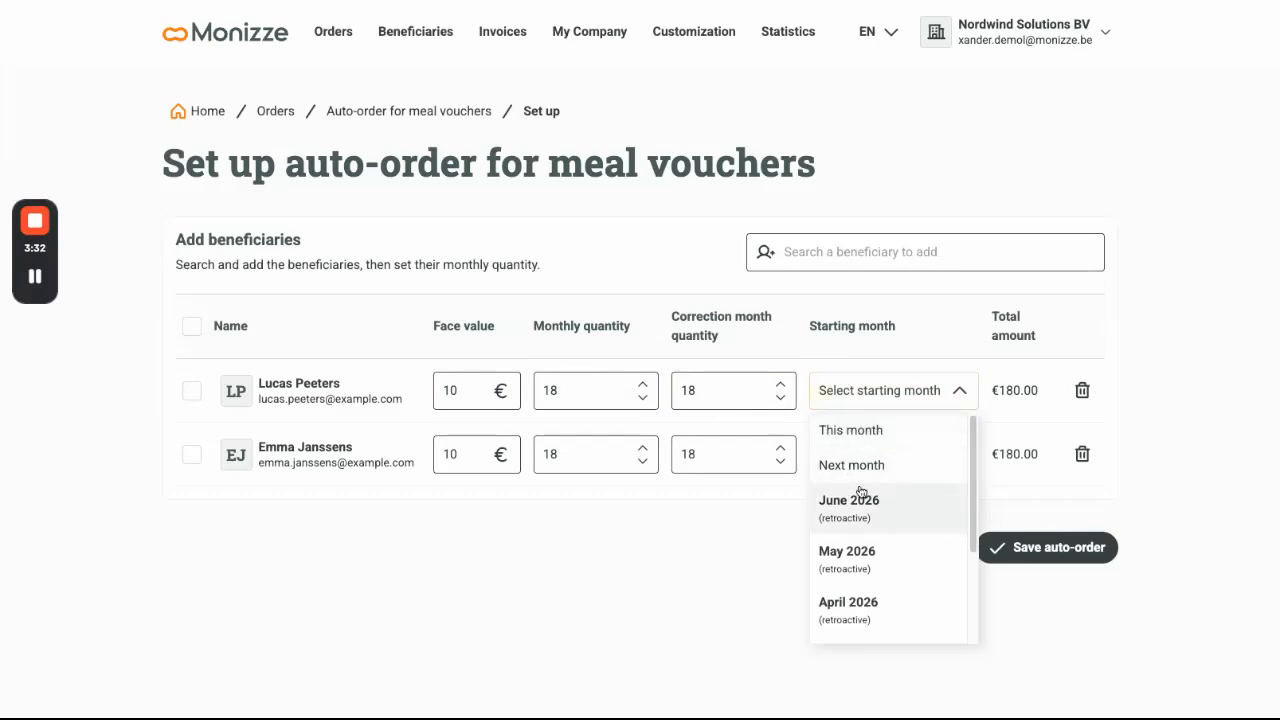
click(866, 437)
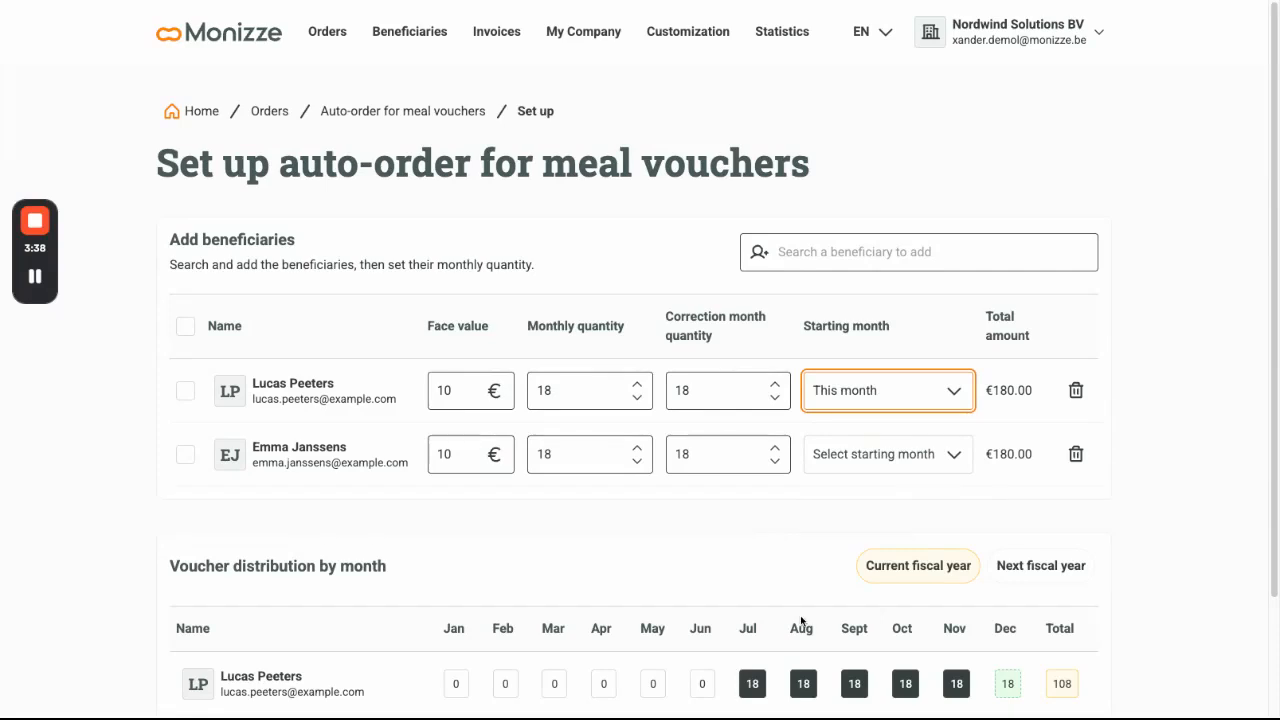
scroll(791, 608, down, 3)
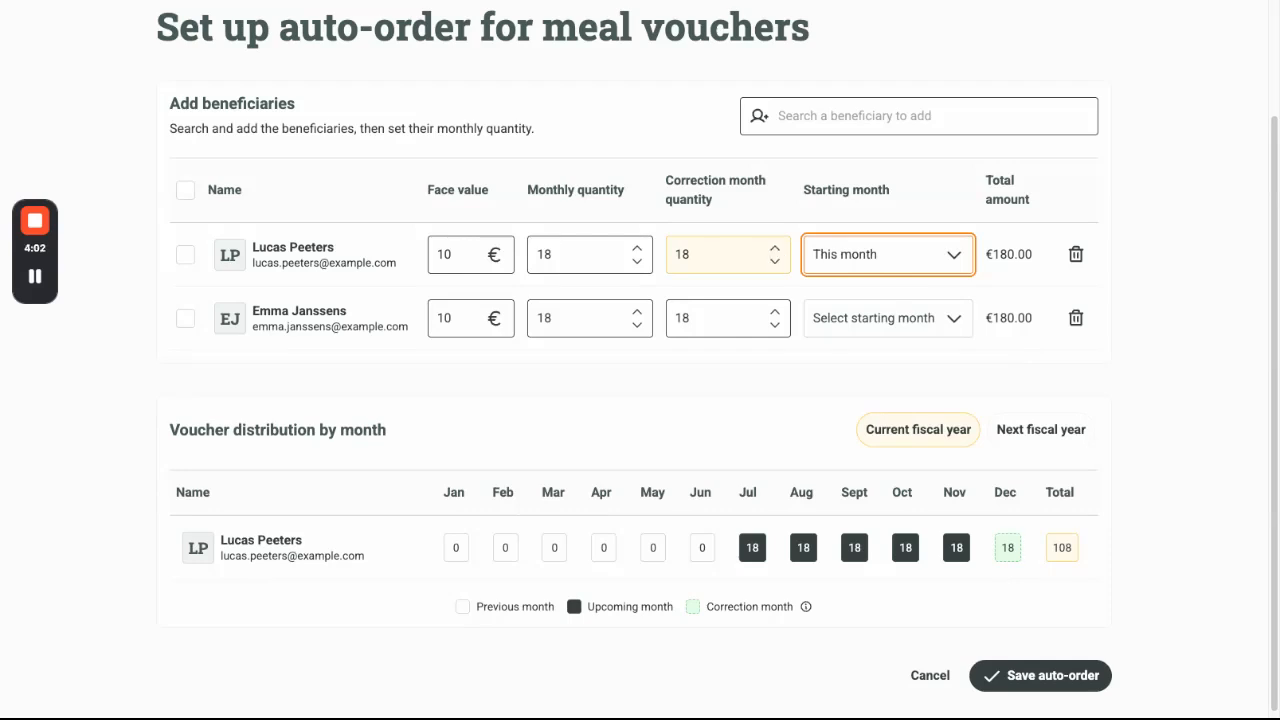
key(shift+Tab)
text(20)
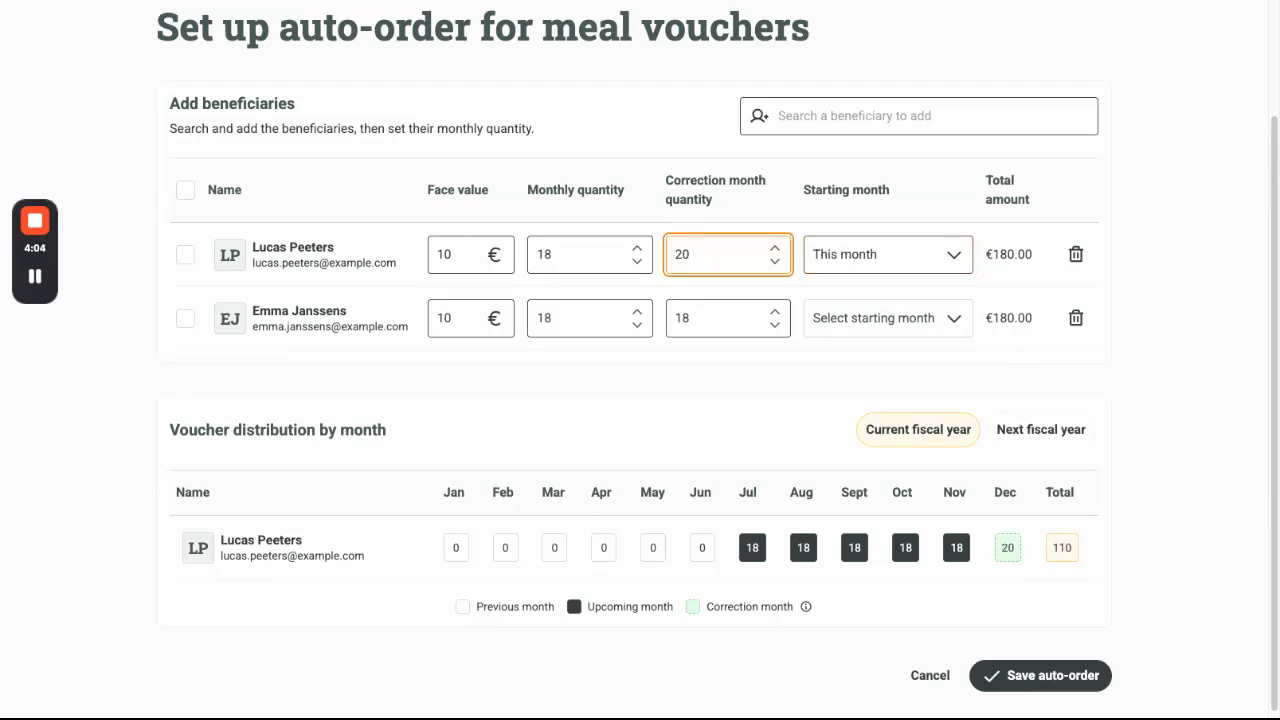
click(1054, 548)
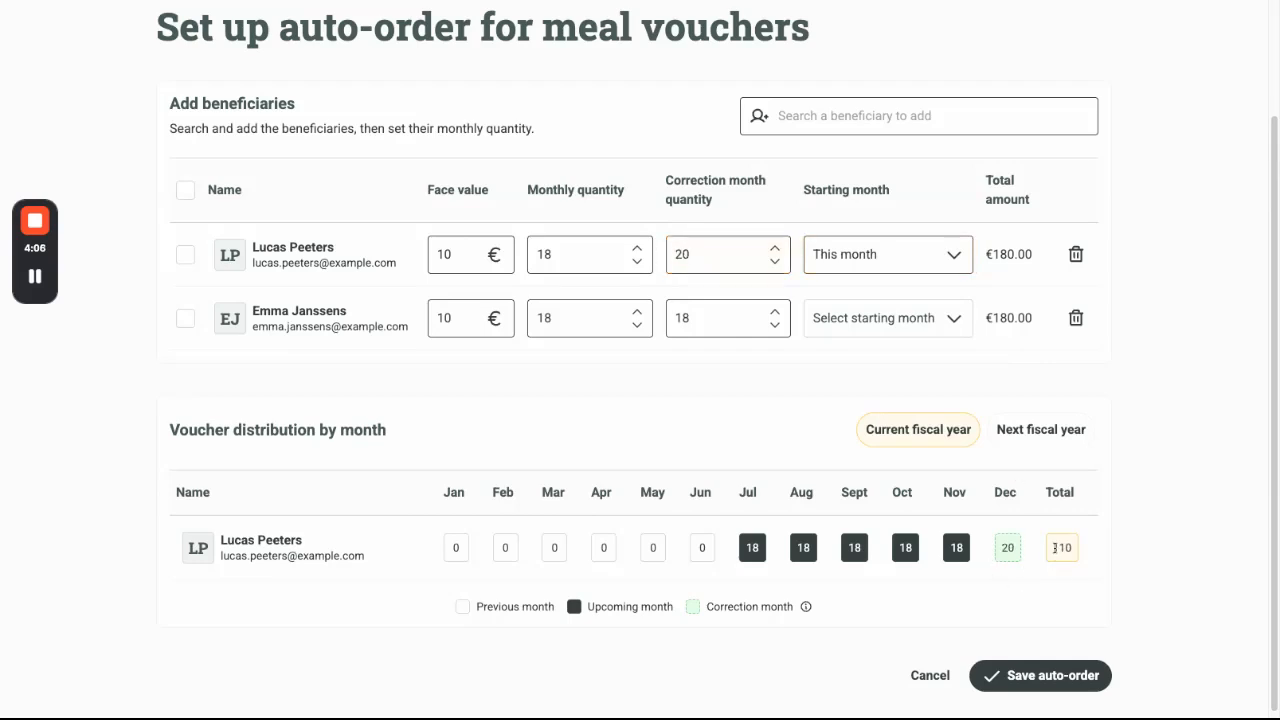
double_click(1054, 548)
click(1086, 552)
Step: Set the second added beneficiary's starting month to January 2026 and correction month quantity to 22, and save the auto-order
click(893, 325)
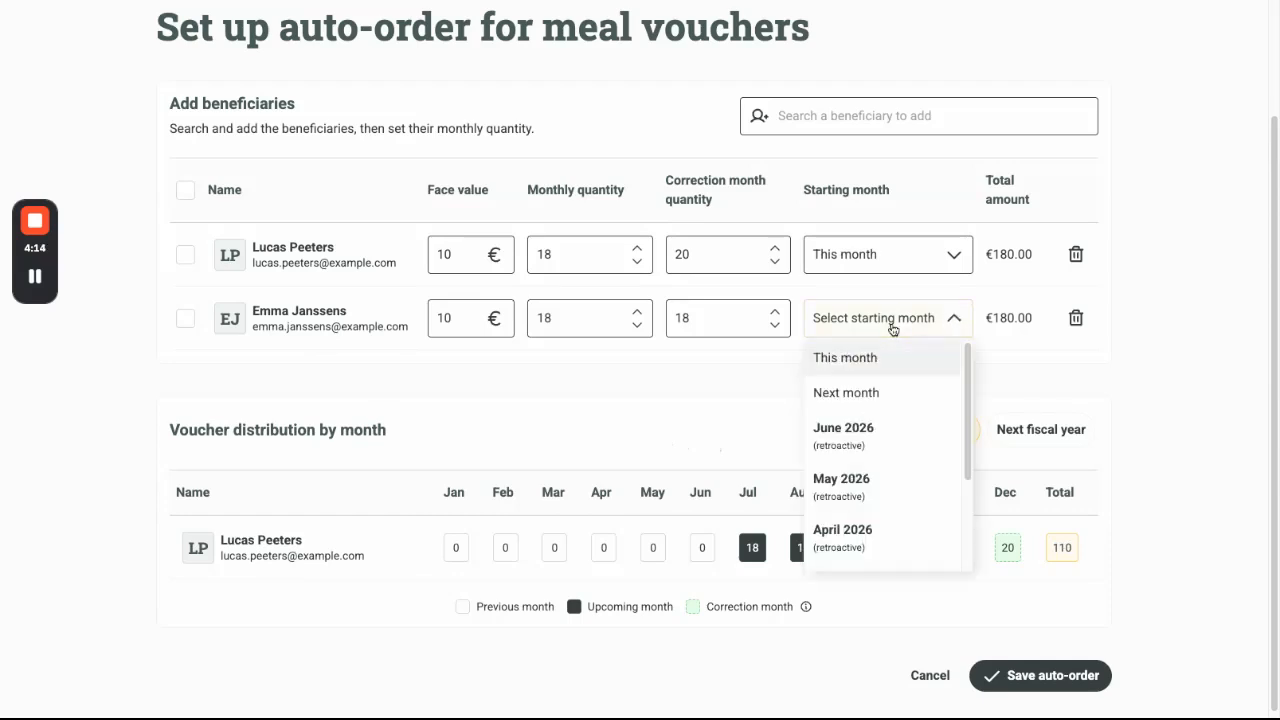
scroll(871, 483, down, 5)
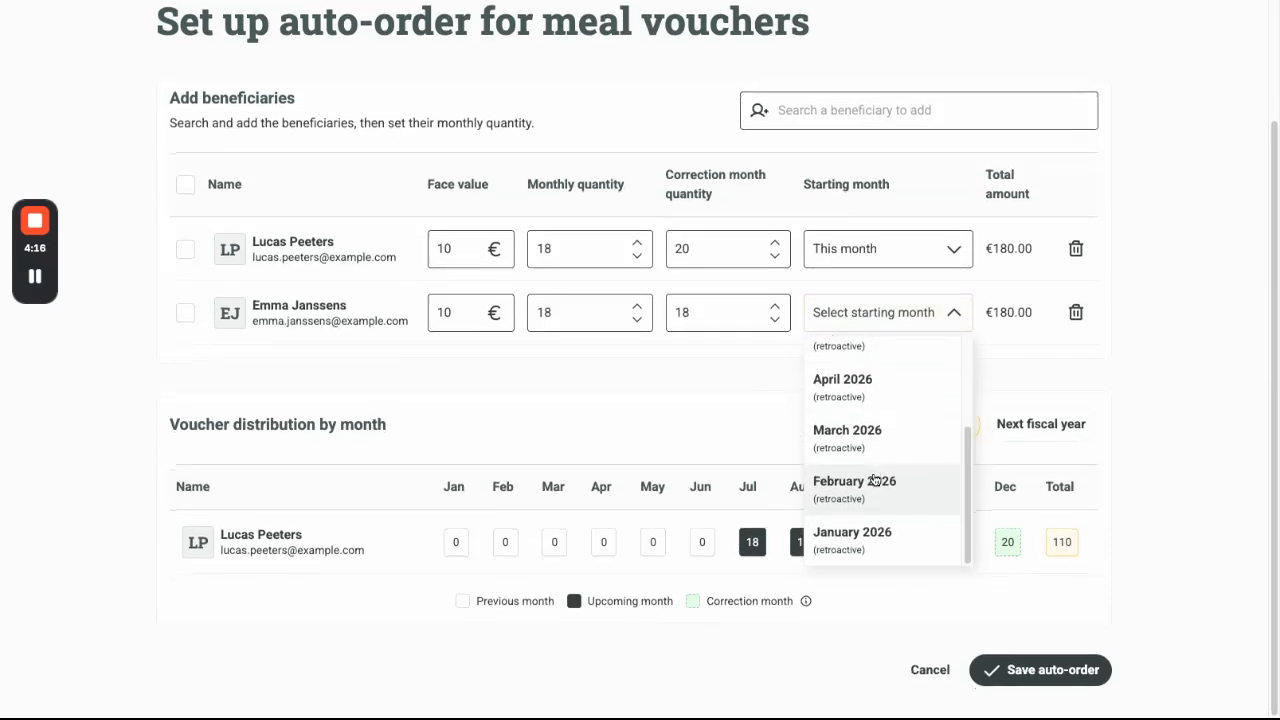
click(853, 540)
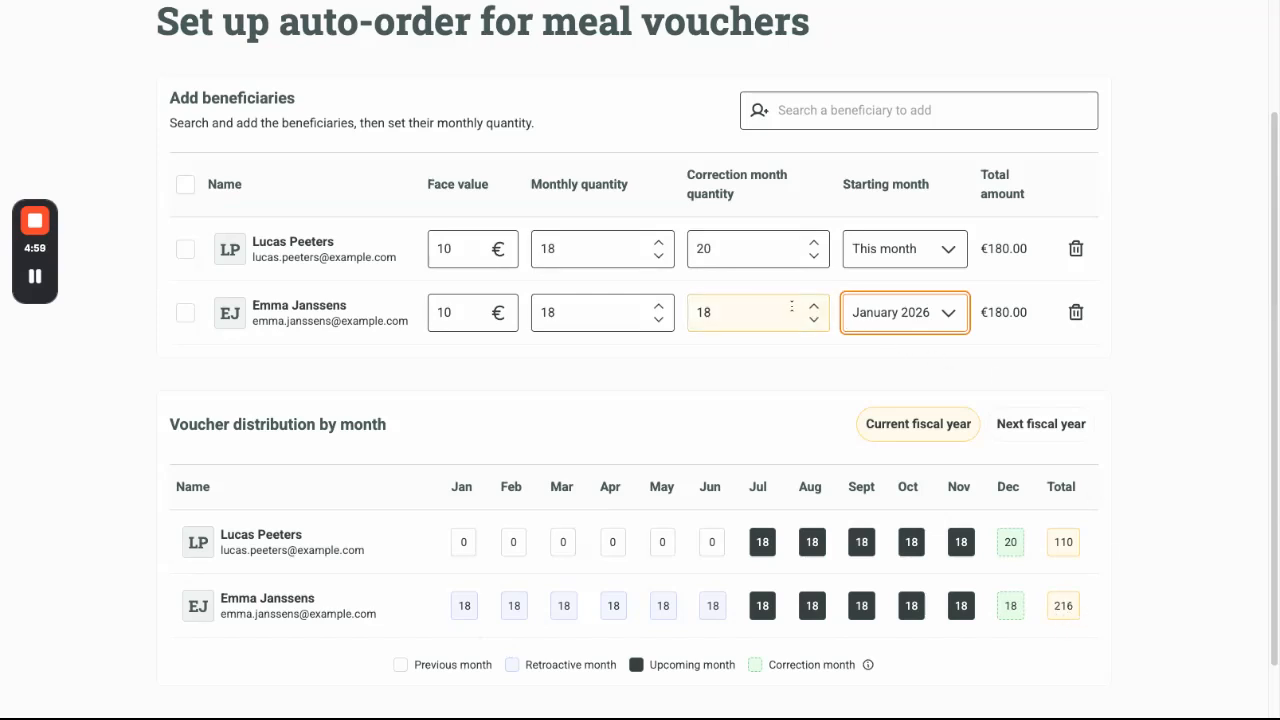
double_click(748, 313)
text(22)
click(743, 366)
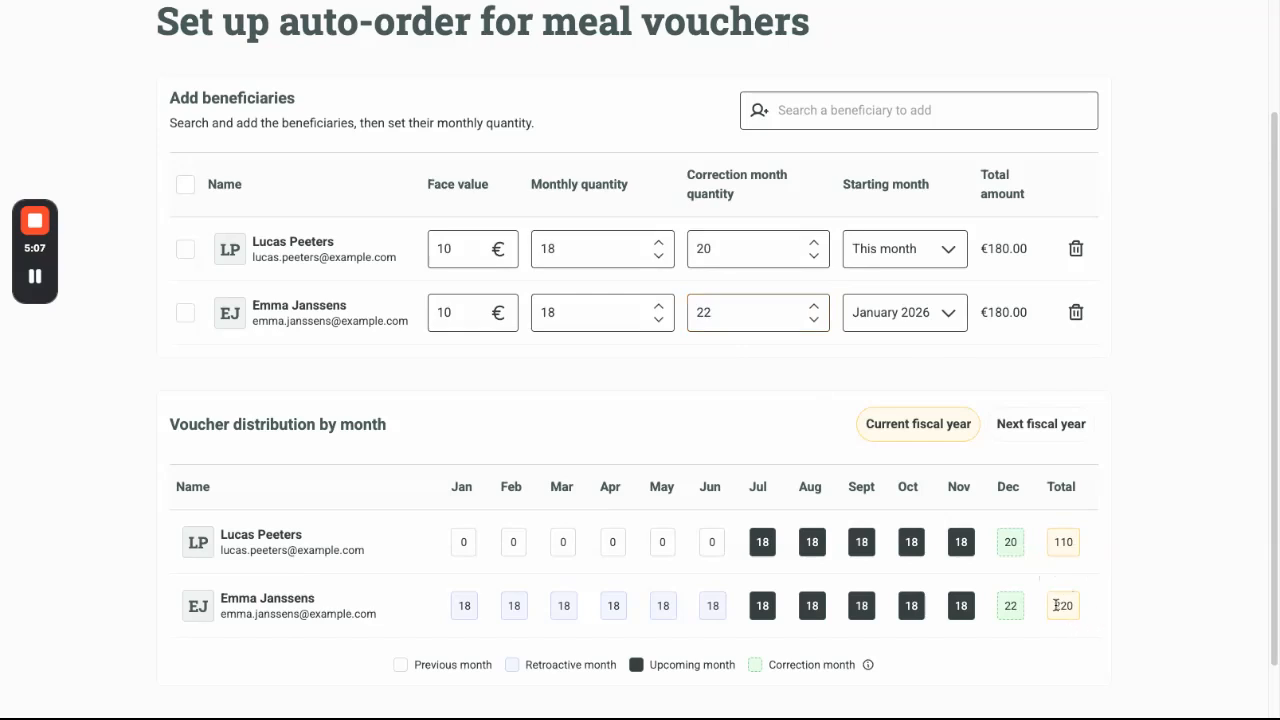
scroll(838, 490, down, 2)
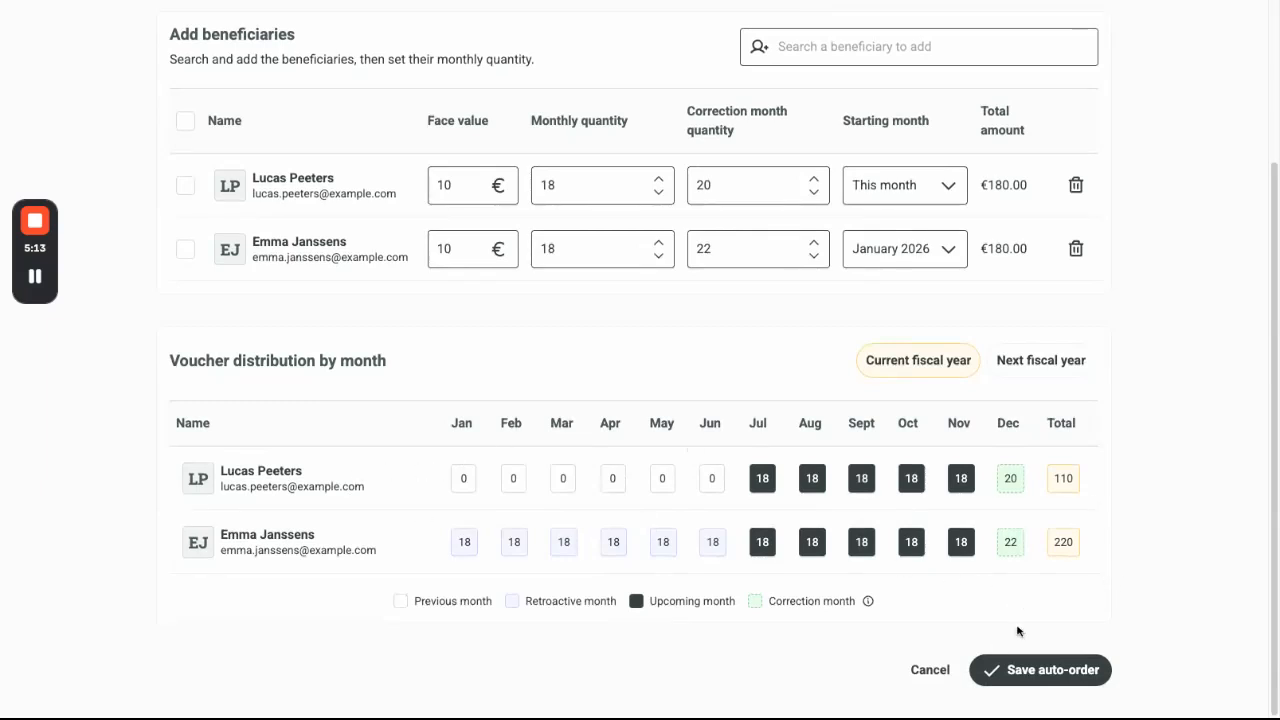
click(1014, 670)
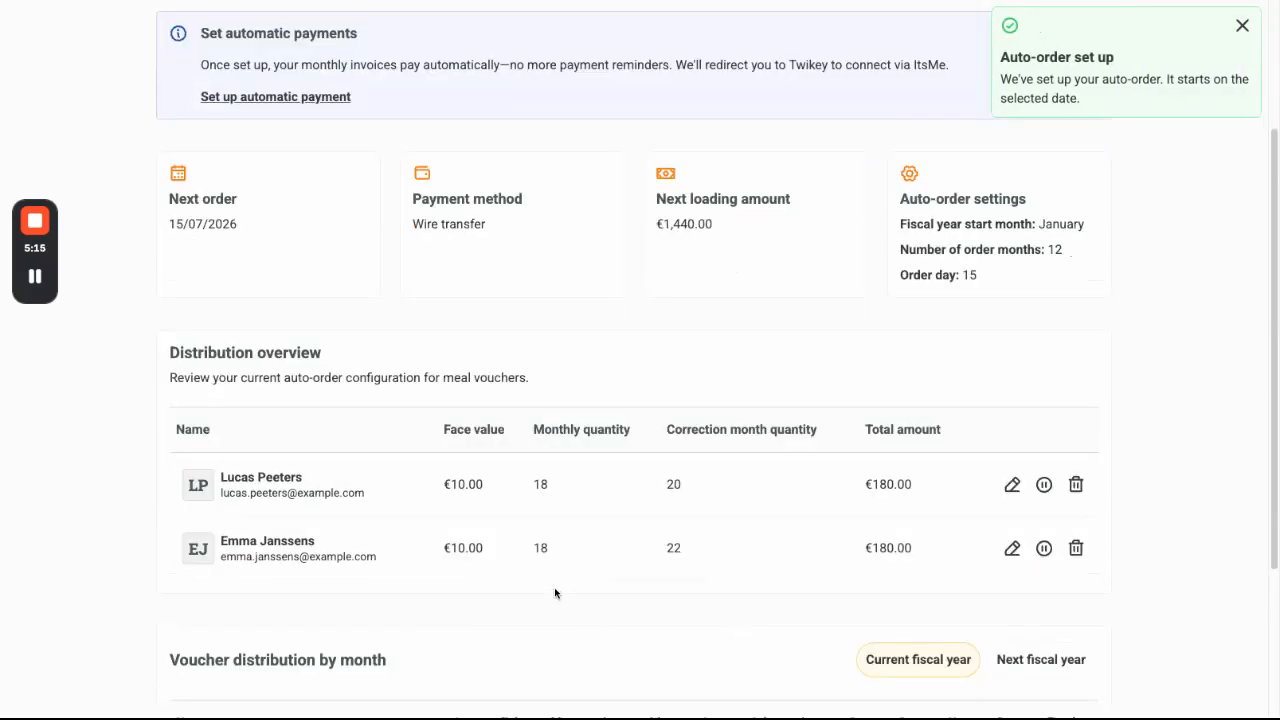
Step: Review the monthly voucher distribution for the next fiscal year and return to the current fiscal year
scroll(760, 558, down, 4)
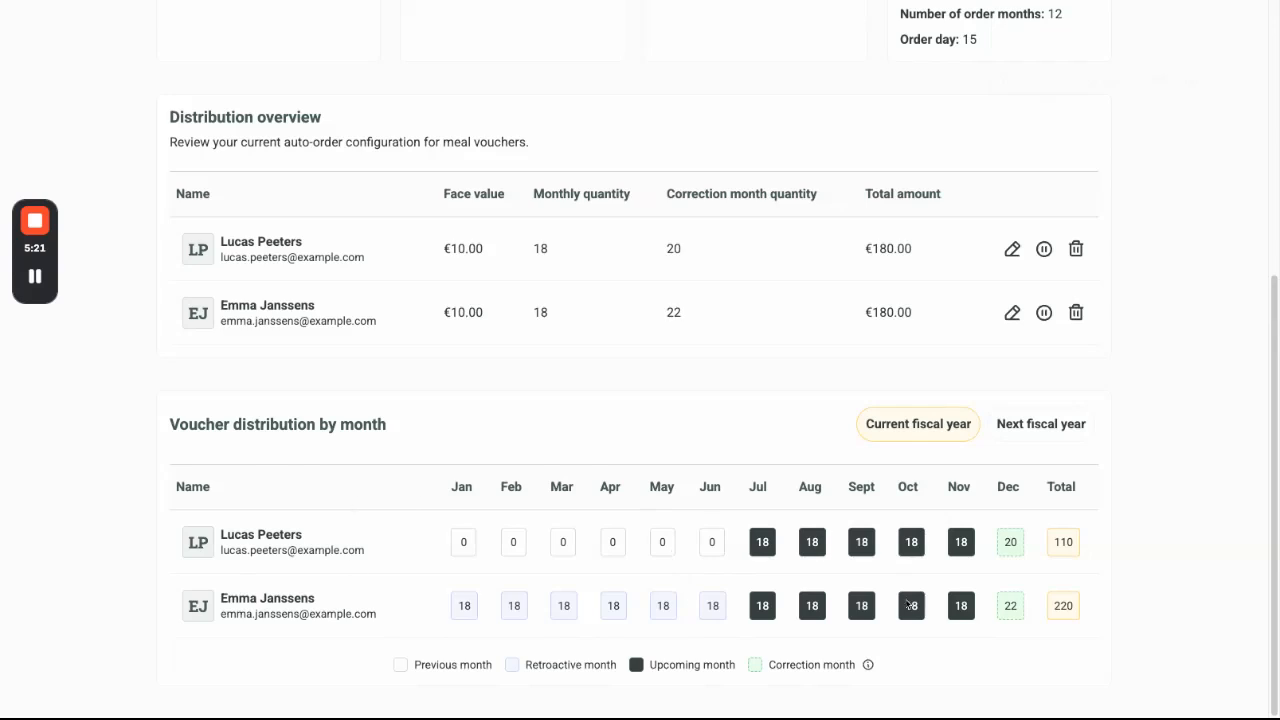
click(1044, 425)
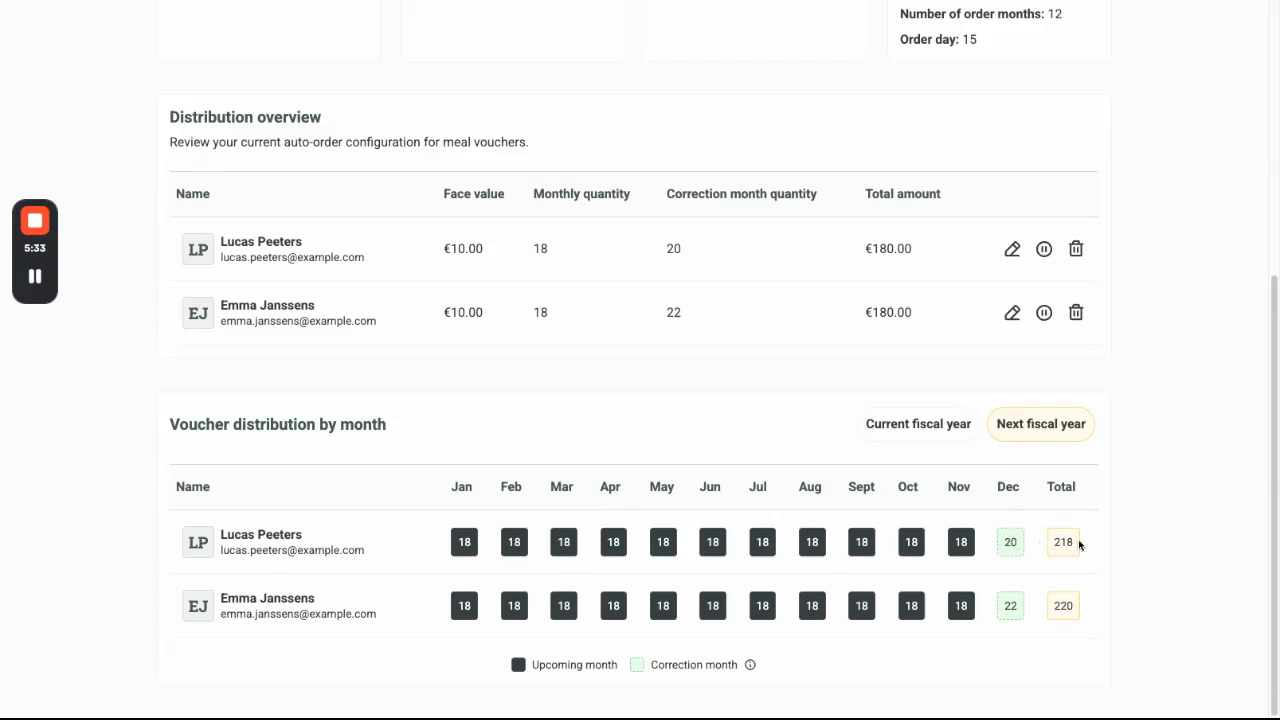
click(940, 432)
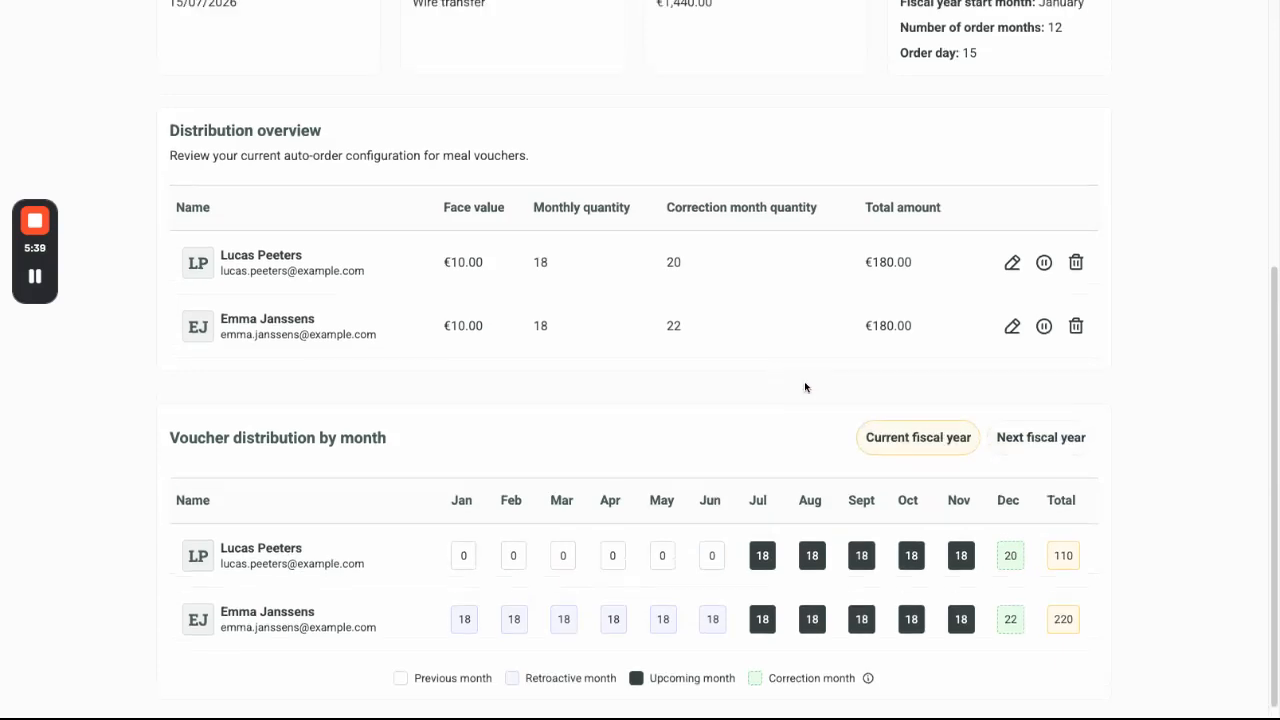
Step: Set the first beneficiary's correction month quantity to 22, check the next fiscal year's distribution, and confirm the auto-order edit
scroll(806, 389, up, 3)
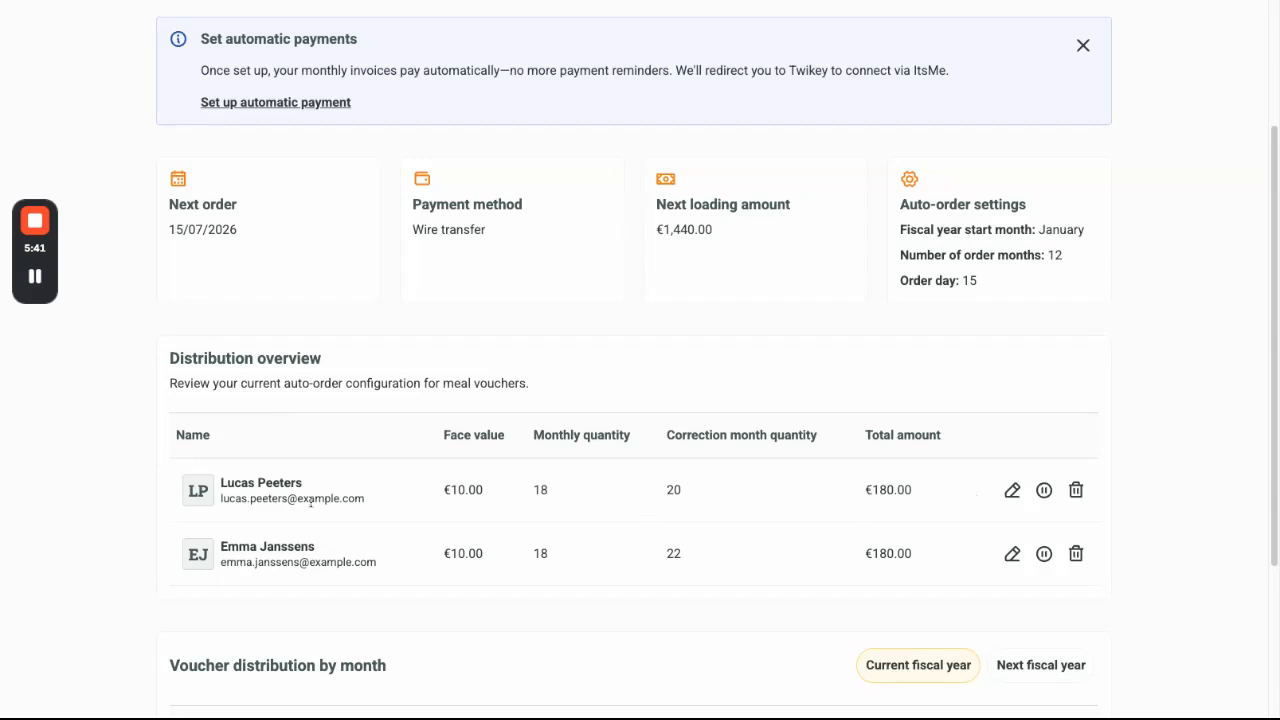
click(1011, 492)
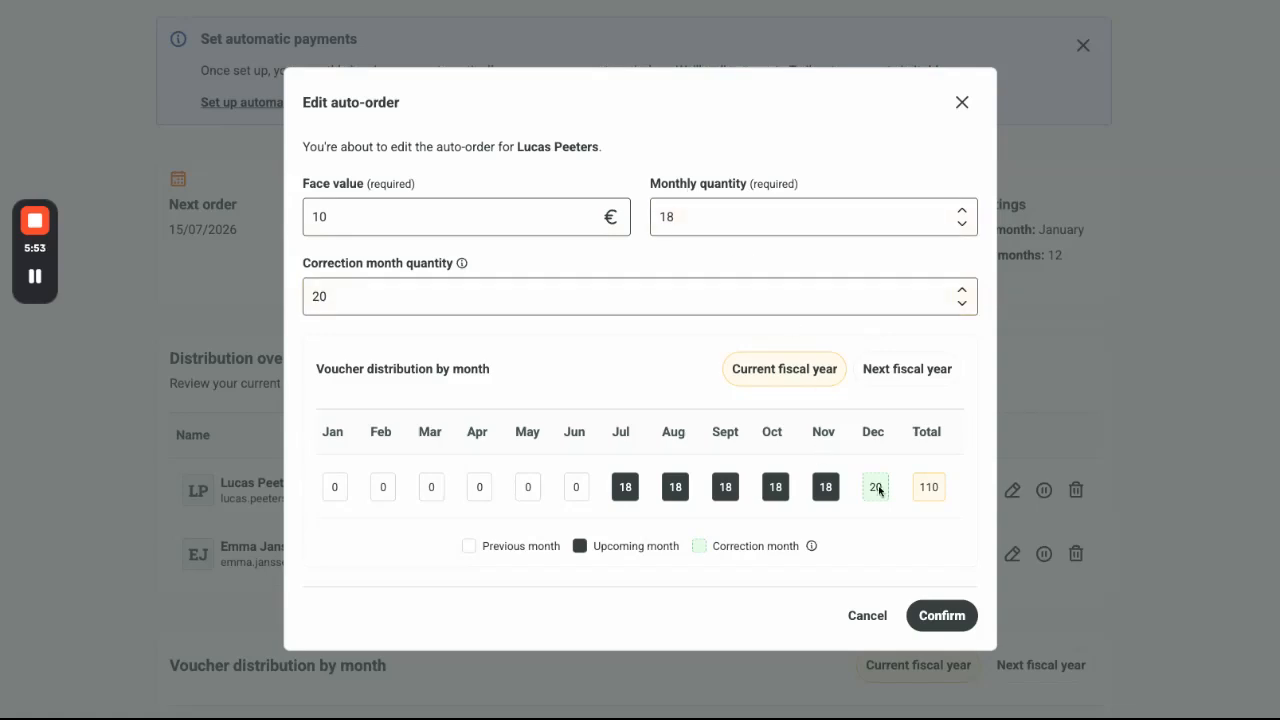
double_click(525, 297)
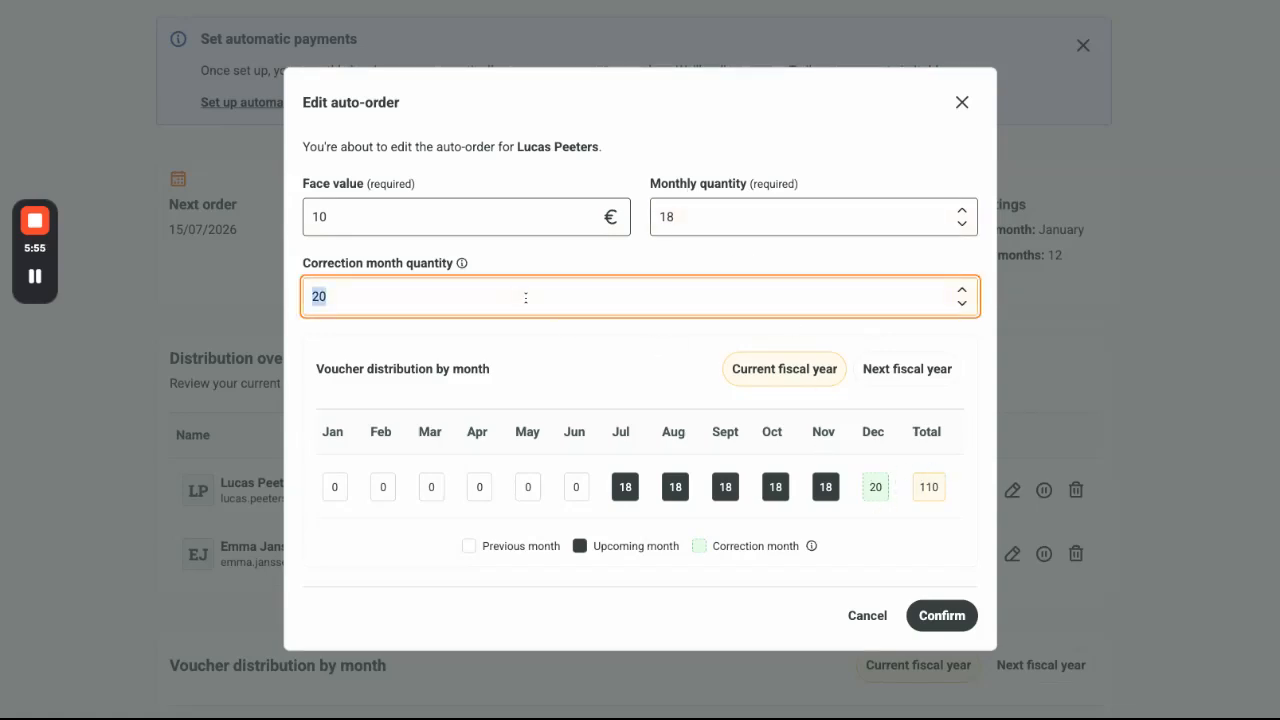
text(22)
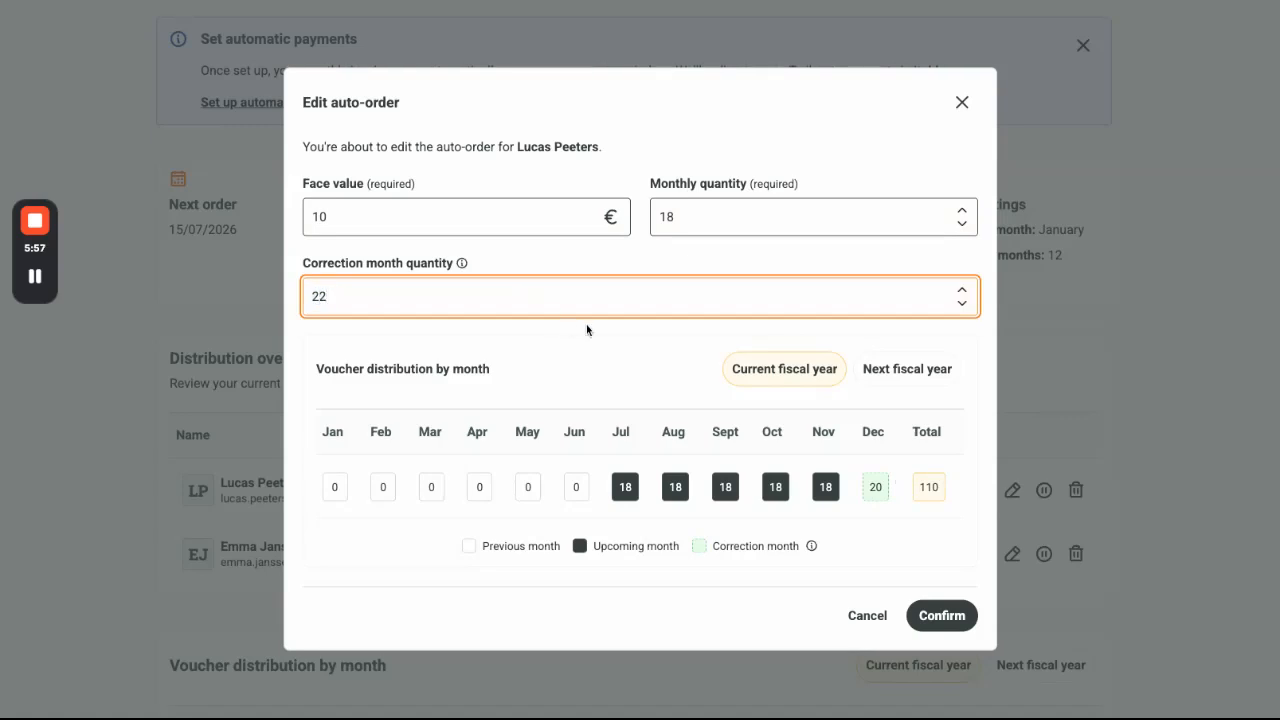
click(671, 350)
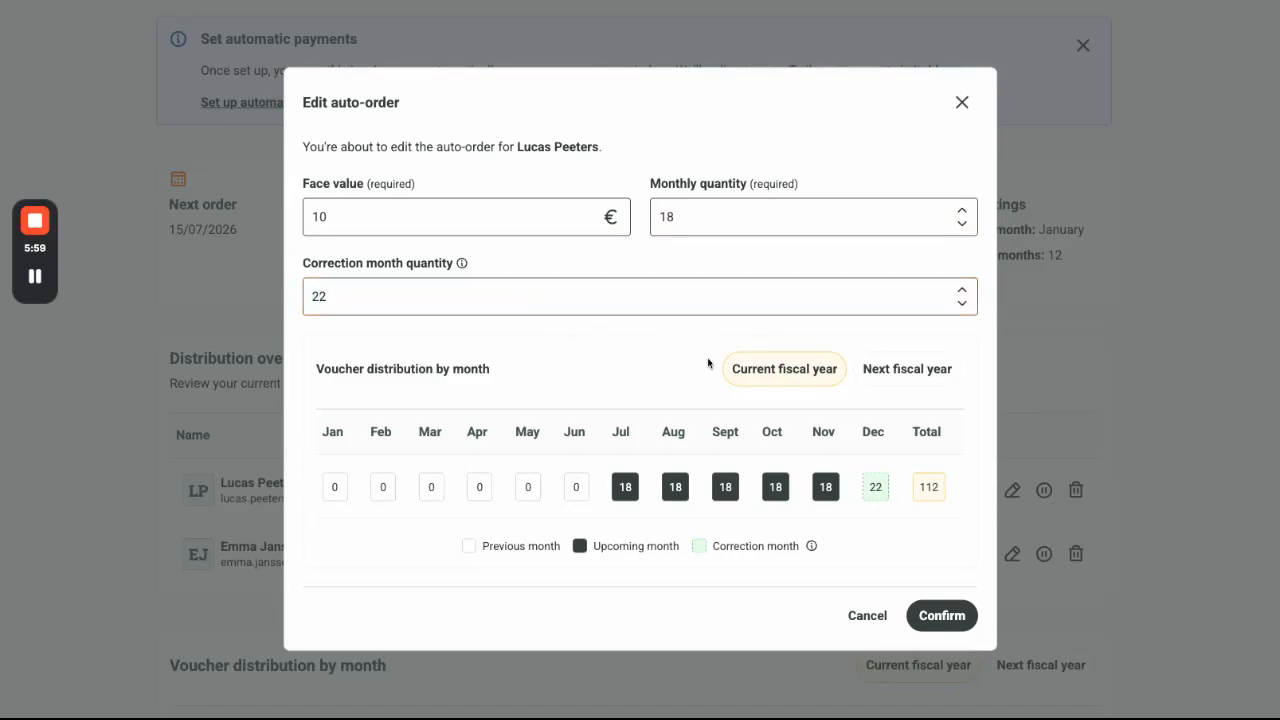
click(906, 381)
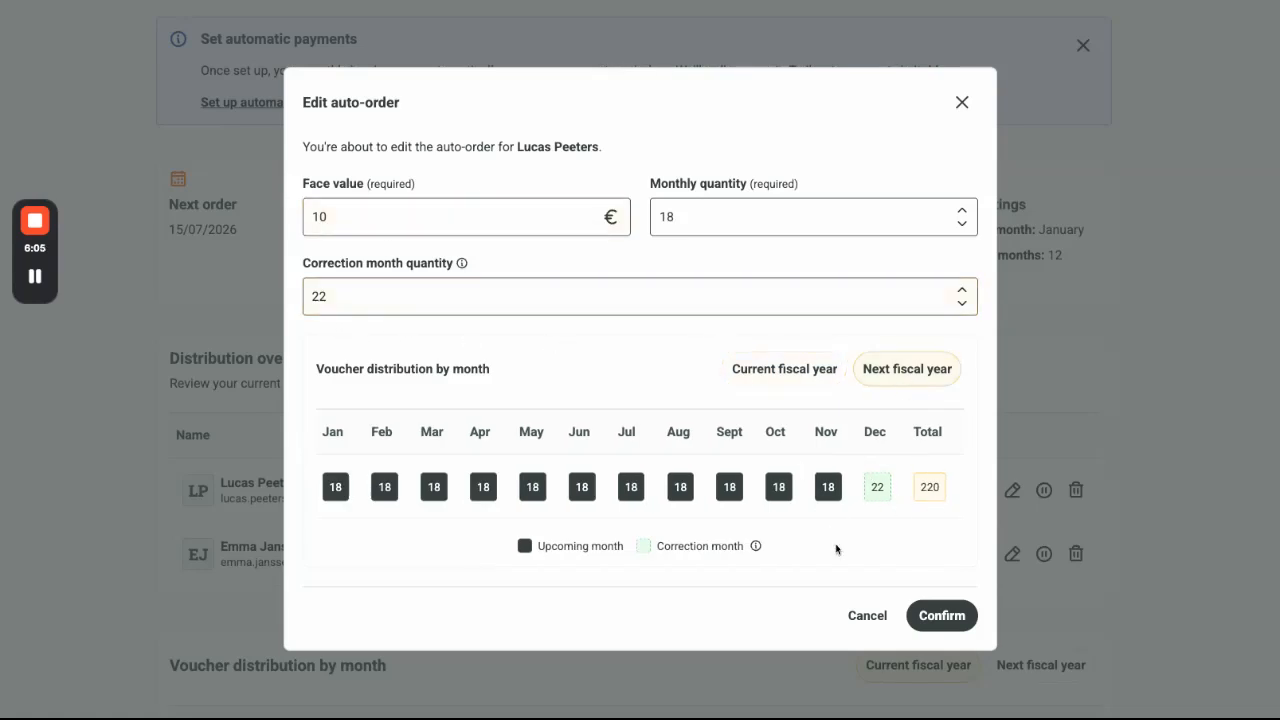
click(937, 618)
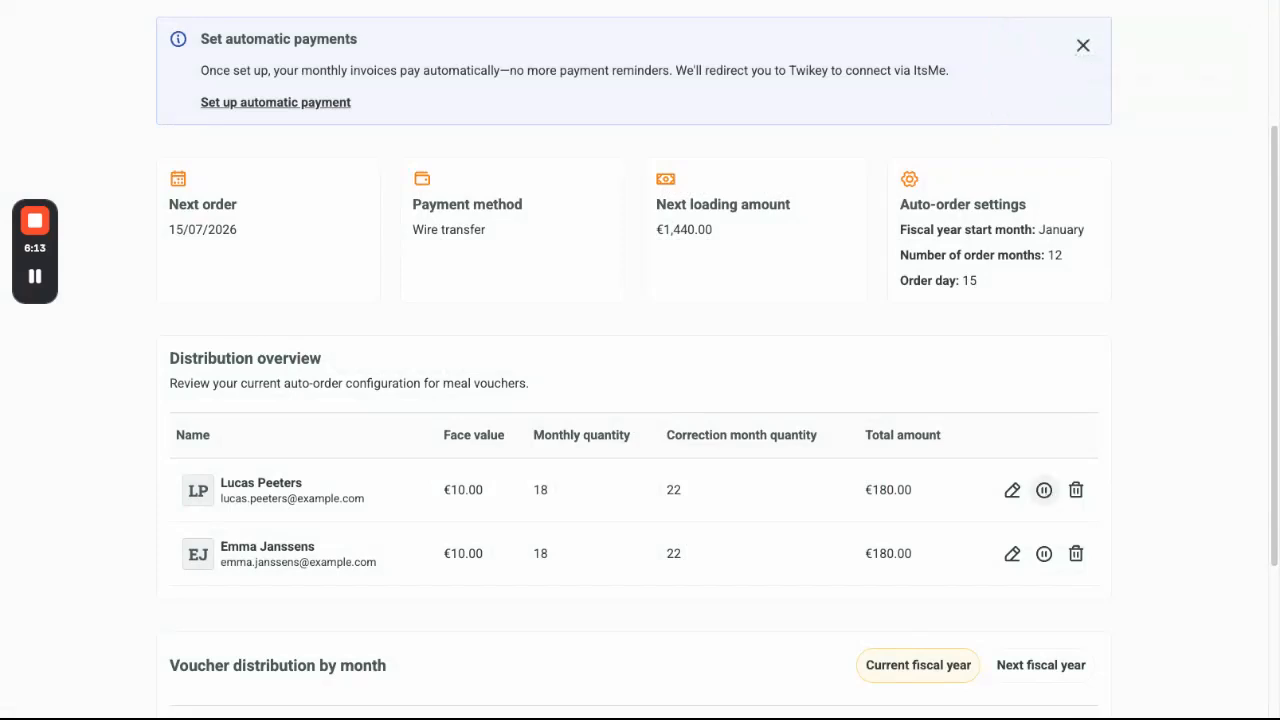
Step: Start a new pause for the first beneficiary's auto-order with 1 October 2026 as the start date
click(1044, 491)
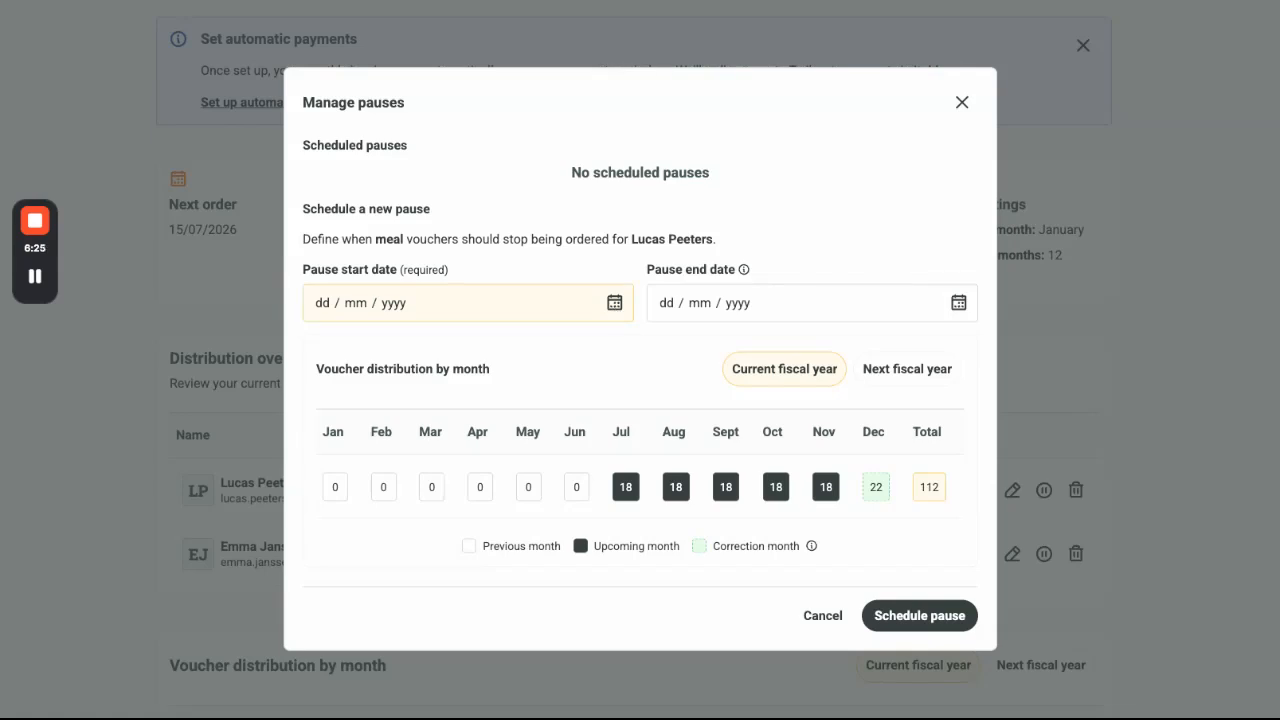
click(614, 302)
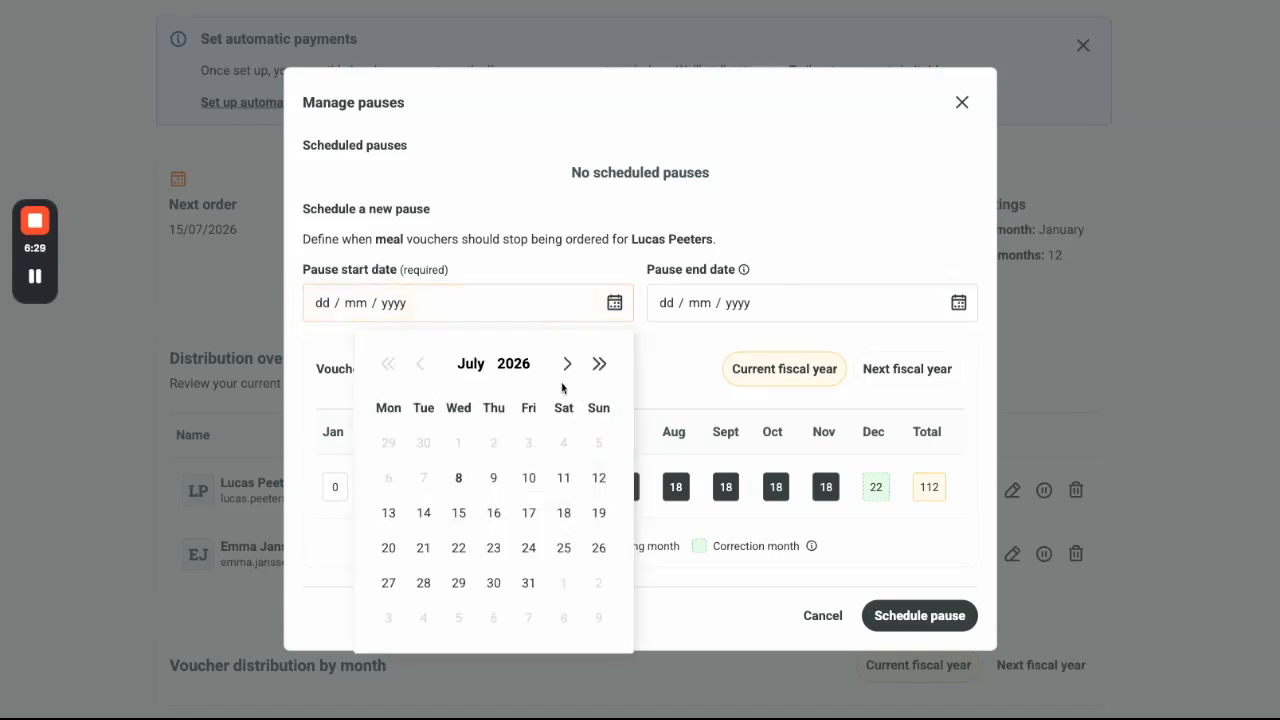
click(567, 364)
click(567, 364)
click(567, 364)
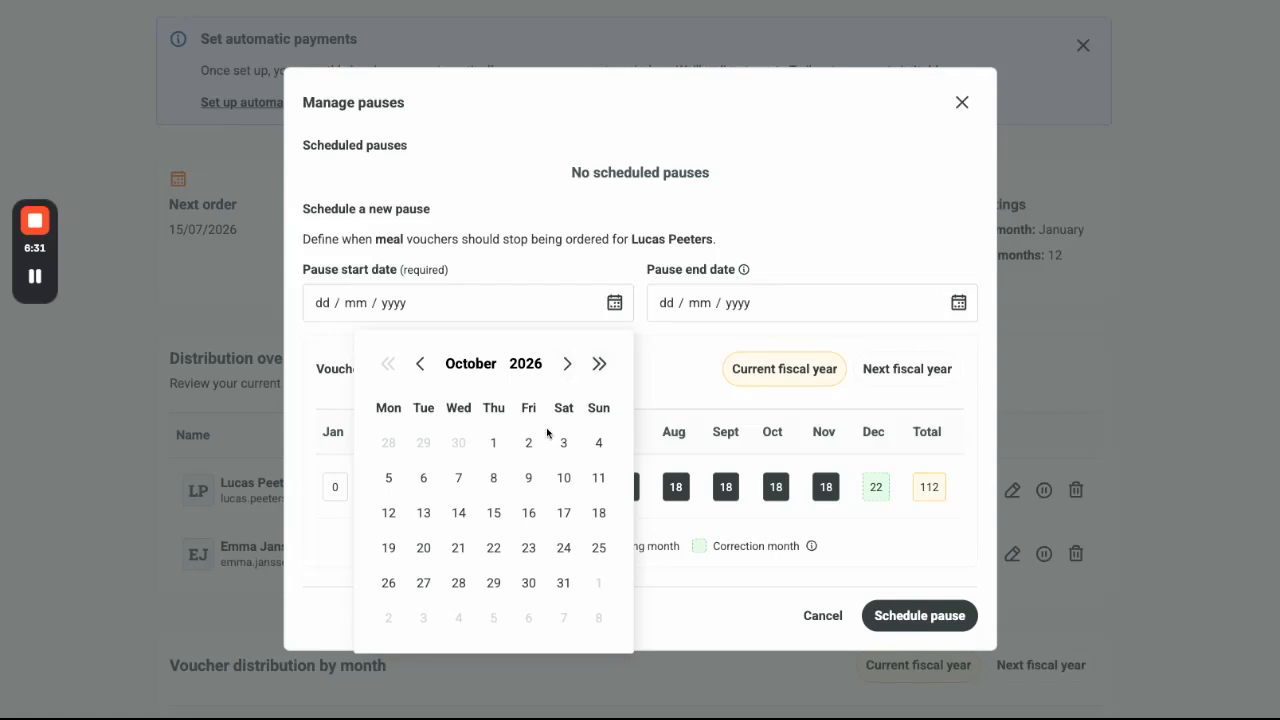
click(493, 442)
Step: Set the pause end date to 1 December 2026 and schedule the pause
click(958, 302)
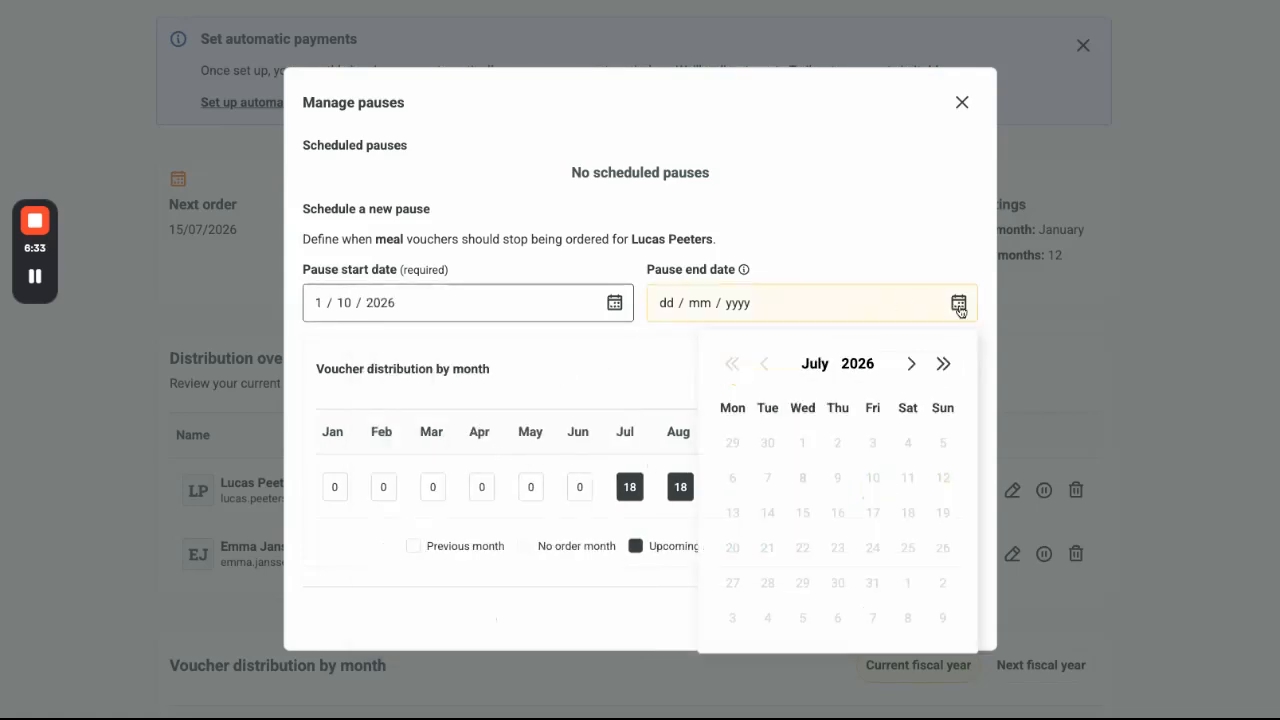
click(912, 364)
click(912, 364)
click(912, 364)
click(912, 364)
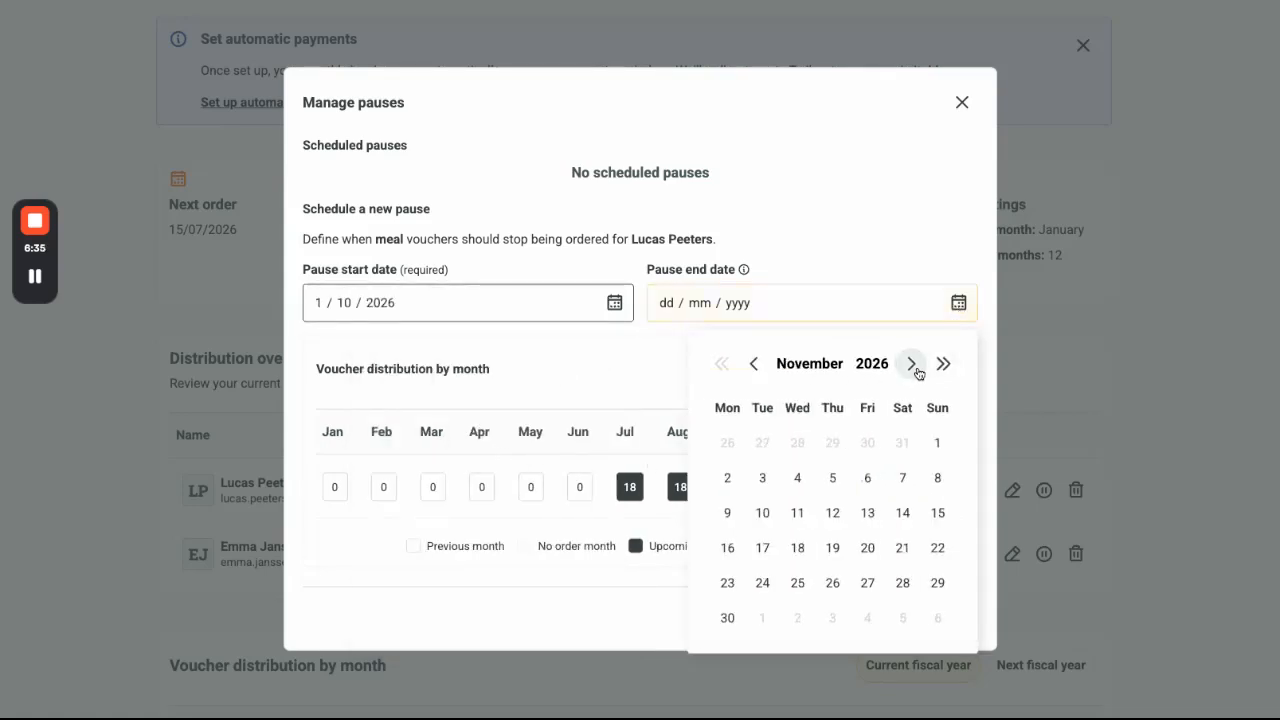
click(912, 364)
click(766, 442)
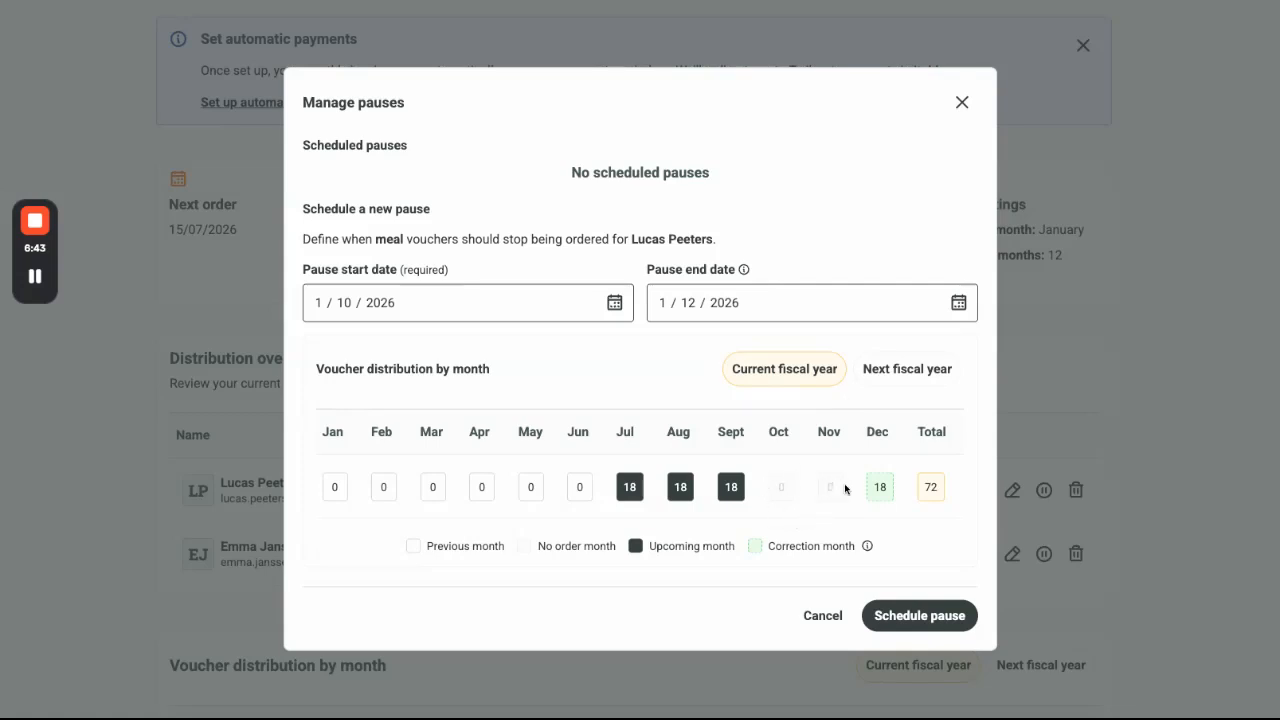
click(920, 618)
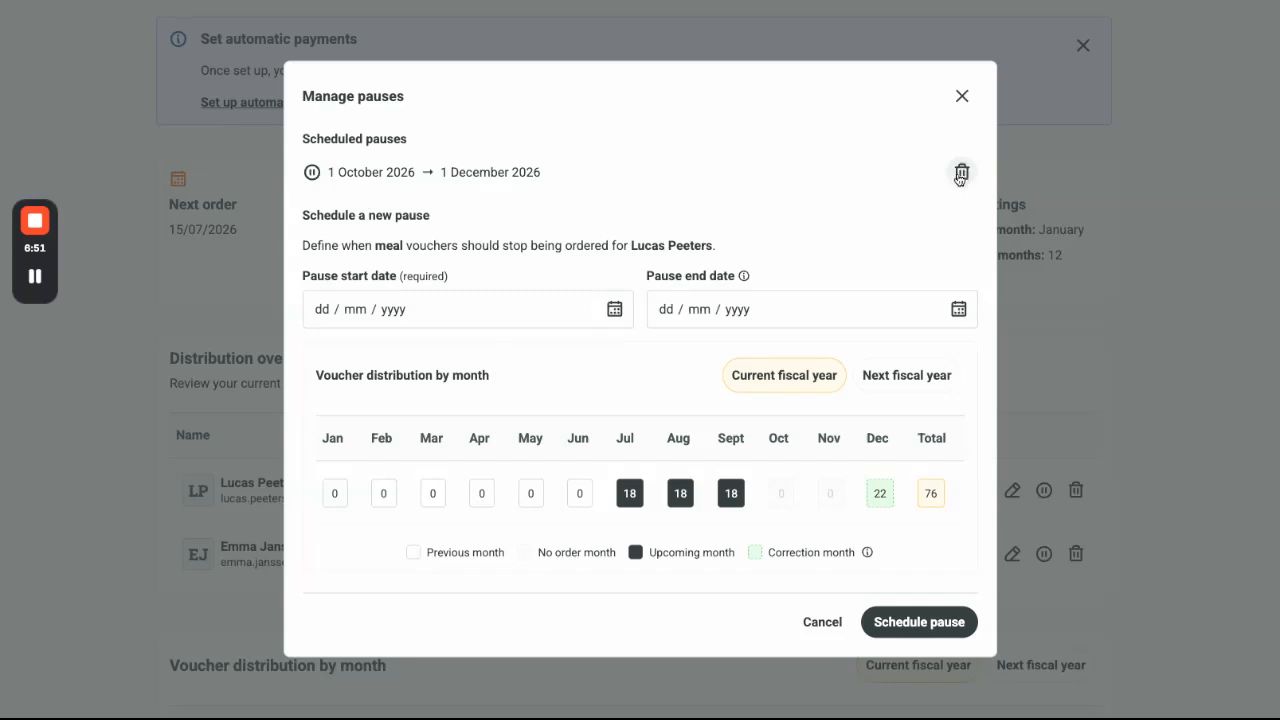
Step: View the next fiscal year's distribution and set a second pause's start date to 4 March 2027
click(895, 378)
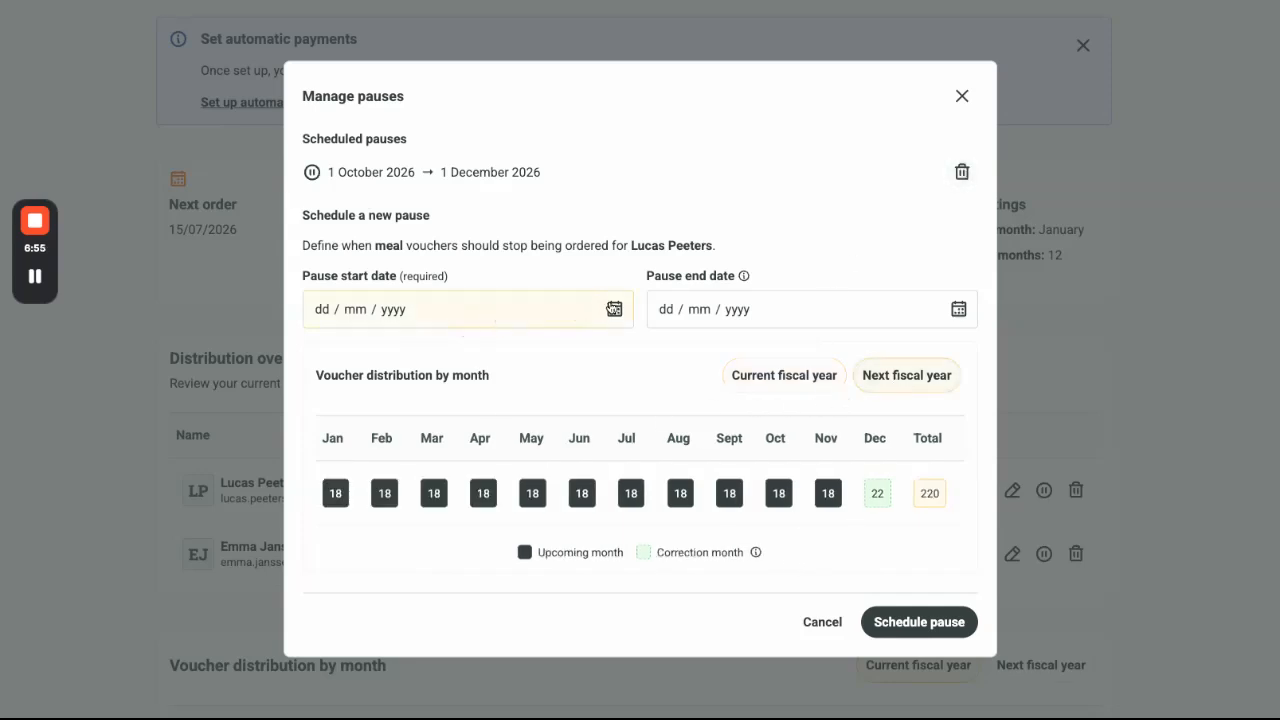
click(611, 309)
click(569, 371)
click(569, 371)
click(568, 371)
click(568, 371)
click(568, 371)
click(568, 371)
click(568, 371)
click(568, 371)
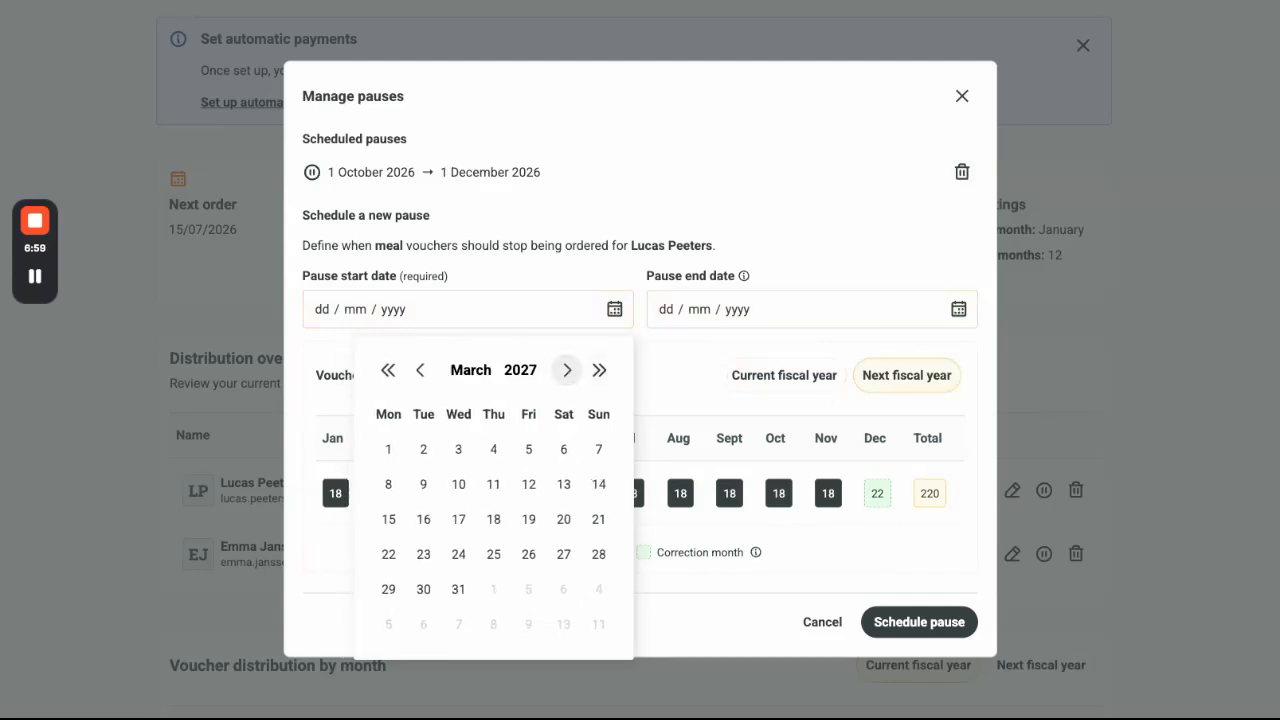
click(493, 449)
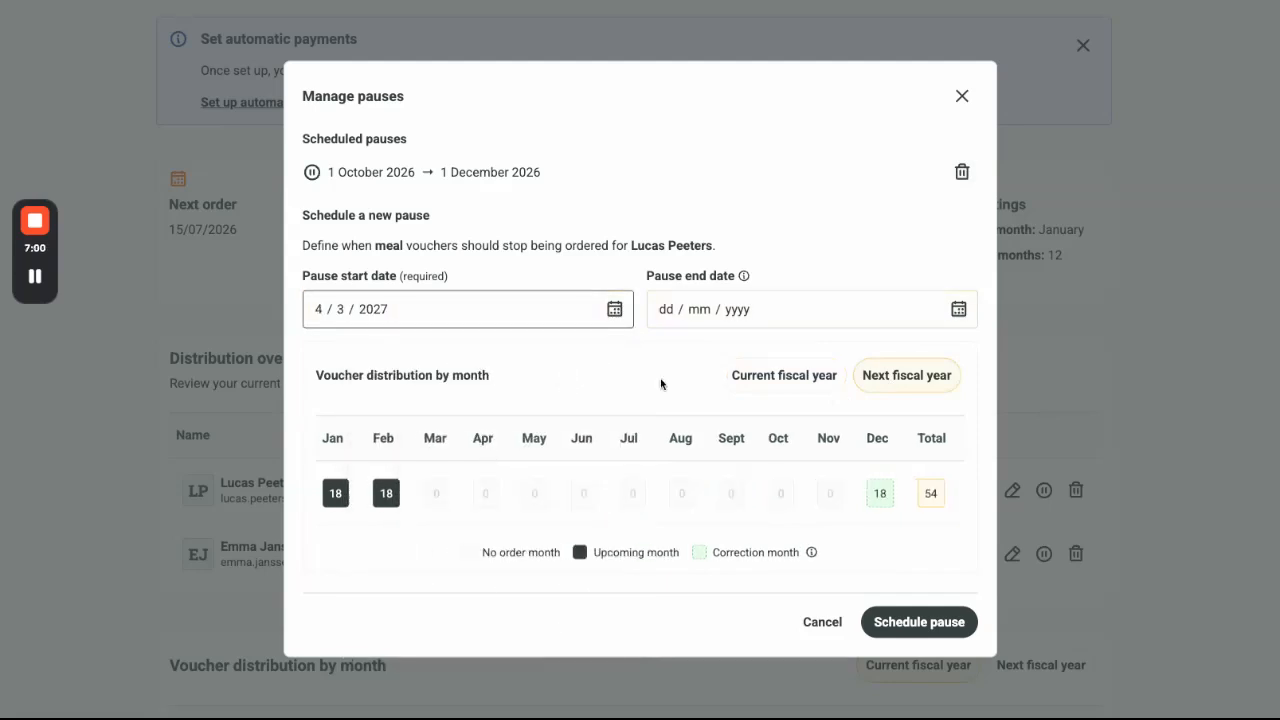
Step: Set the second pause's end date to 16 April 2027, schedule it, and close the pause management dialog
click(957, 309)
click(905, 371)
click(906, 371)
click(906, 371)
click(906, 371)
click(906, 371)
click(906, 371)
click(906, 371)
click(907, 372)
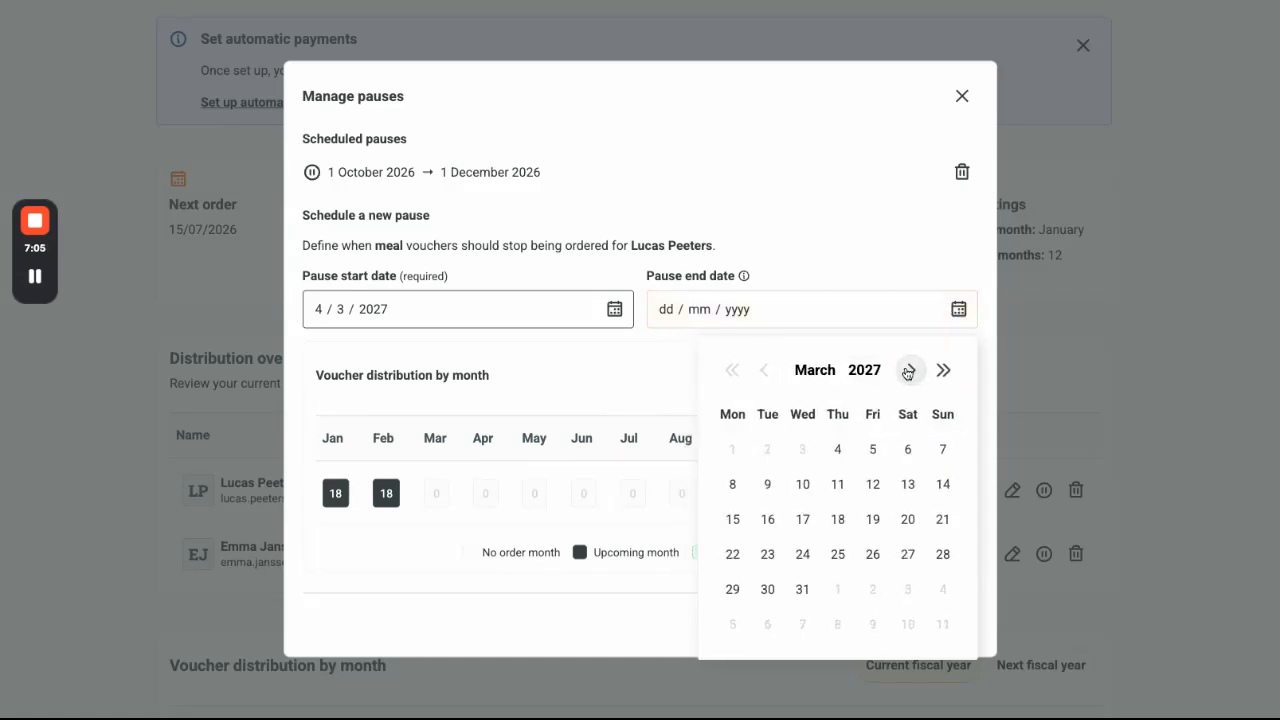
click(910, 370)
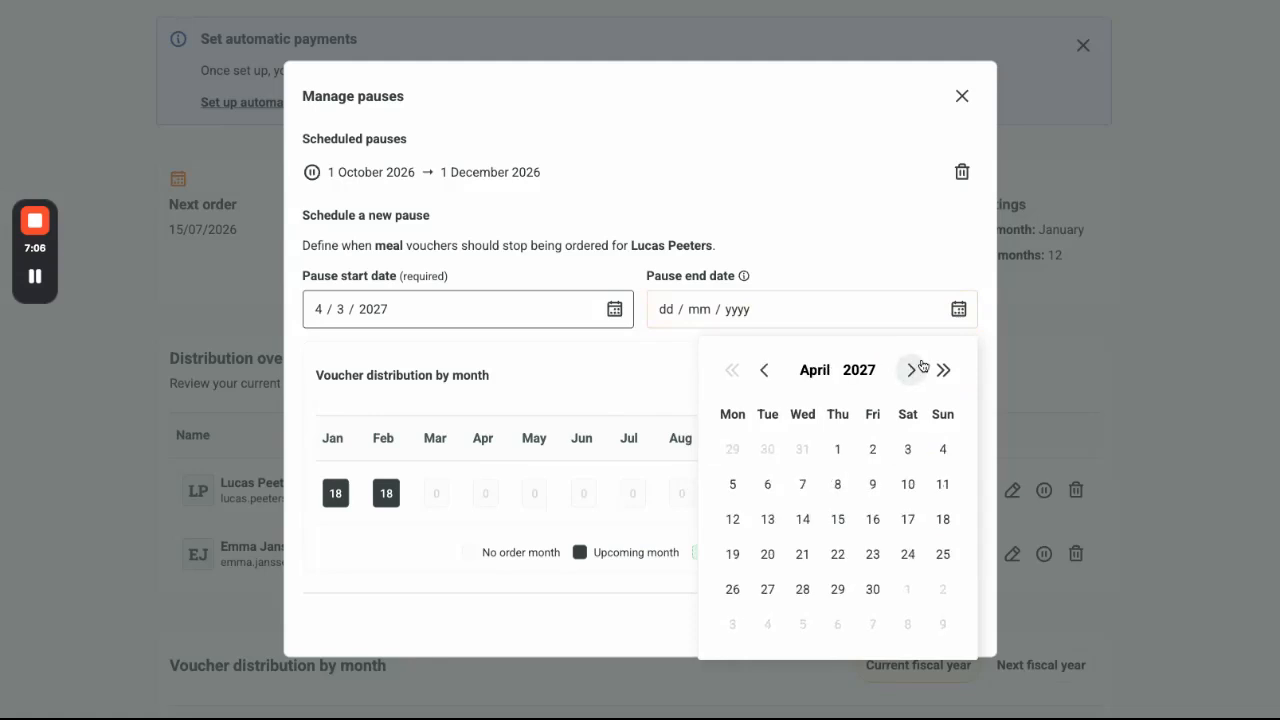
click(877, 530)
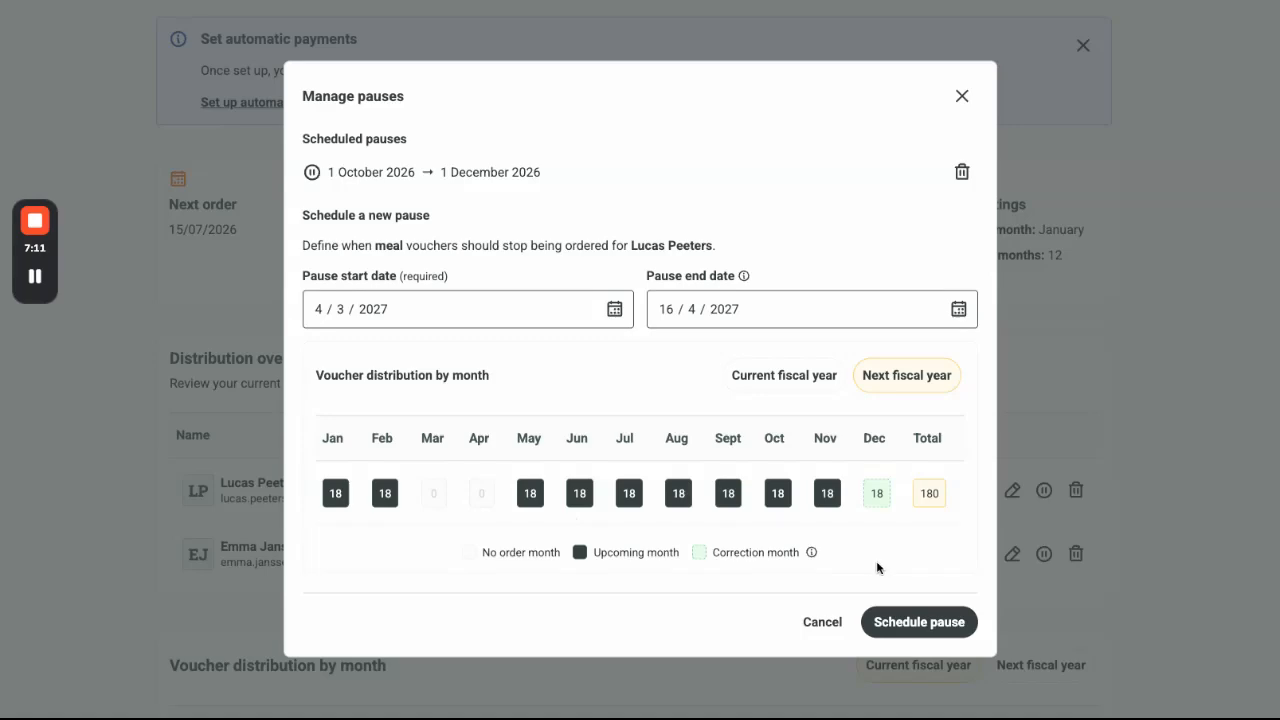
click(920, 625)
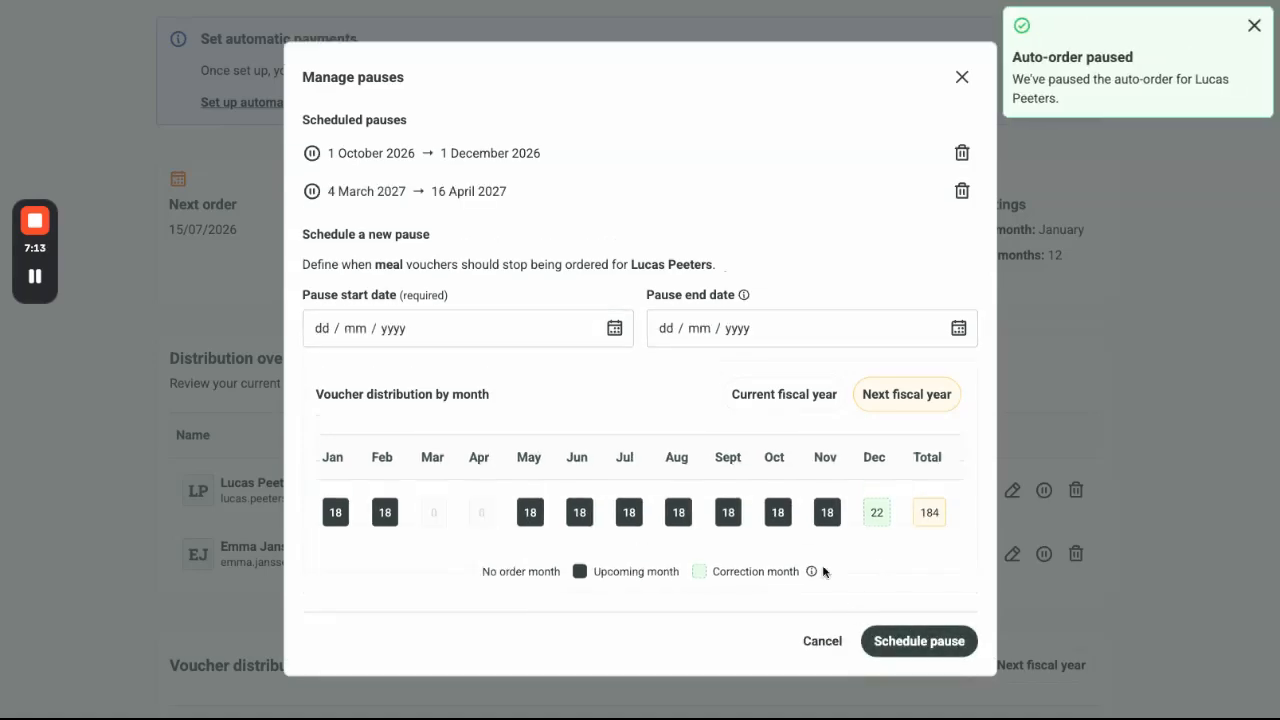
click(962, 96)
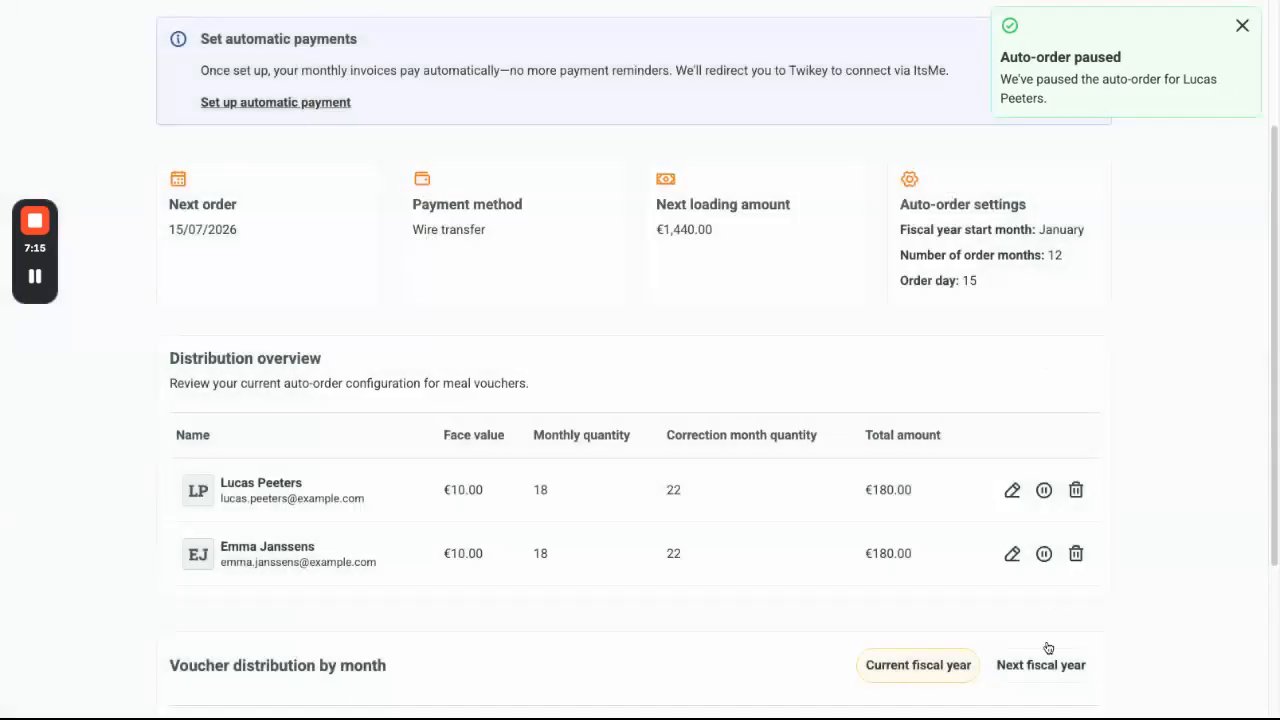
Step: Review both beneficiaries' monthly voucher distribution for the current and next fiscal years
scroll(1013, 517, down, 3)
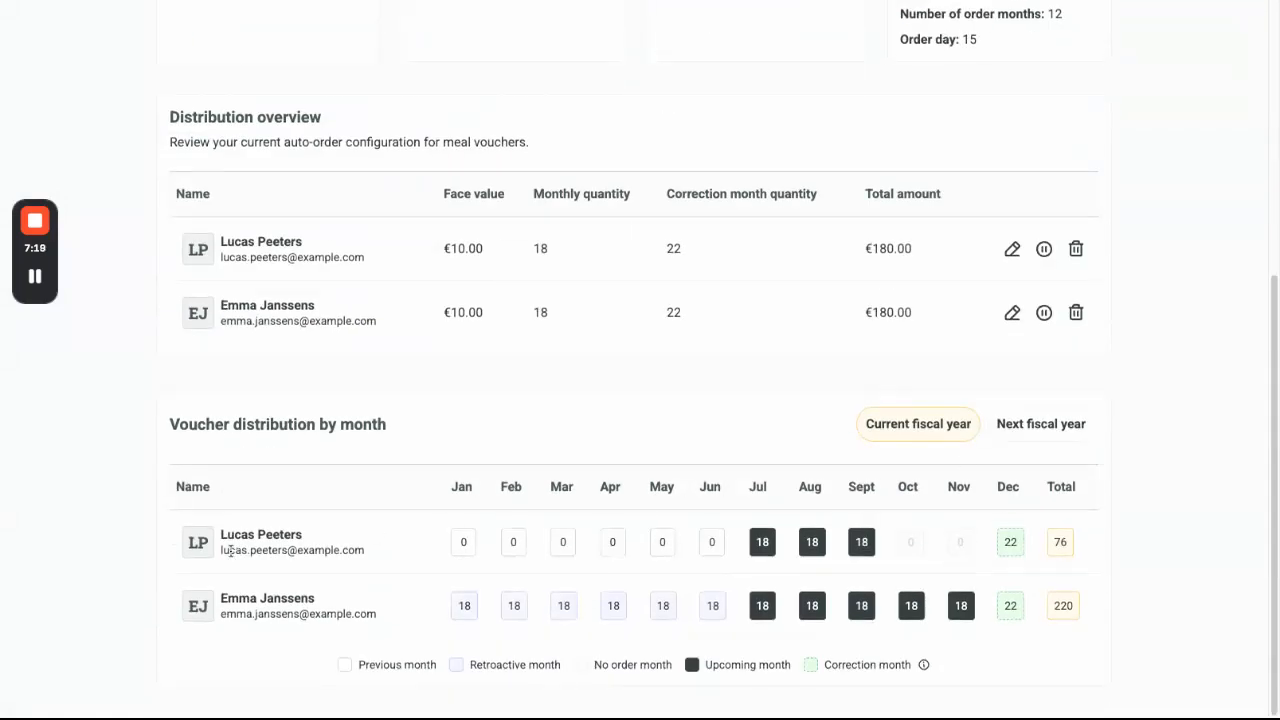
click(1061, 436)
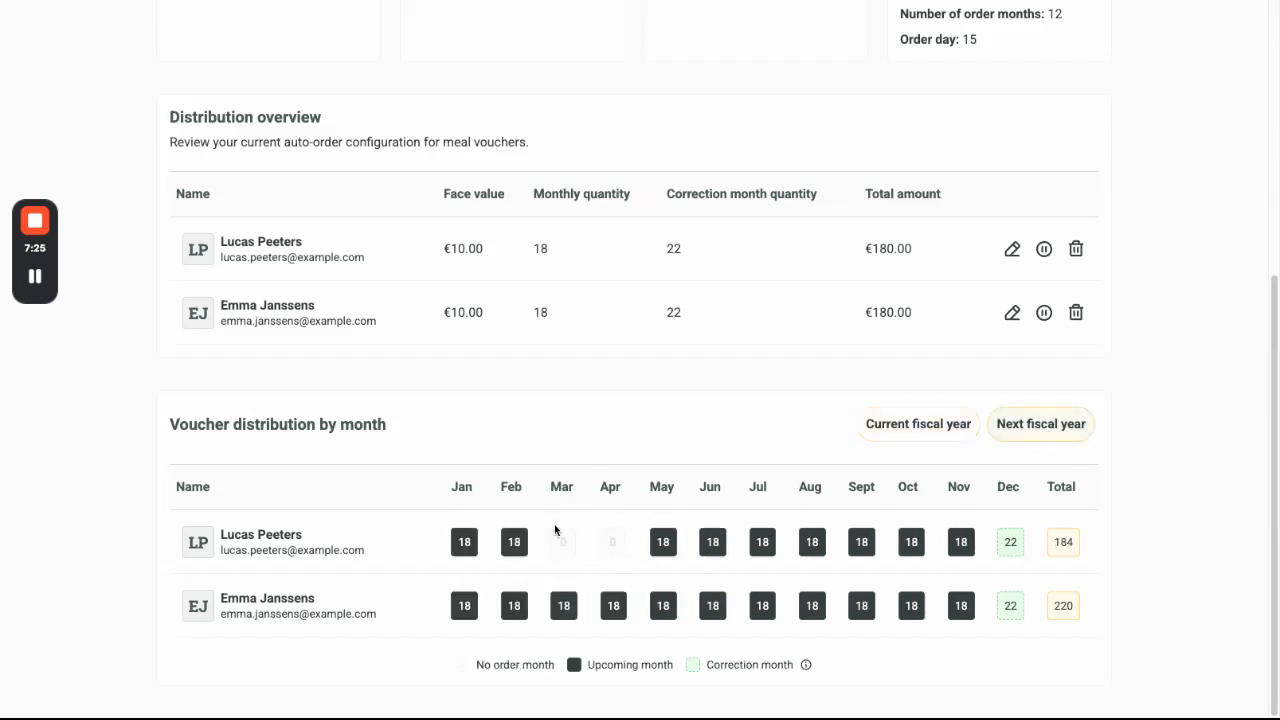
click(936, 429)
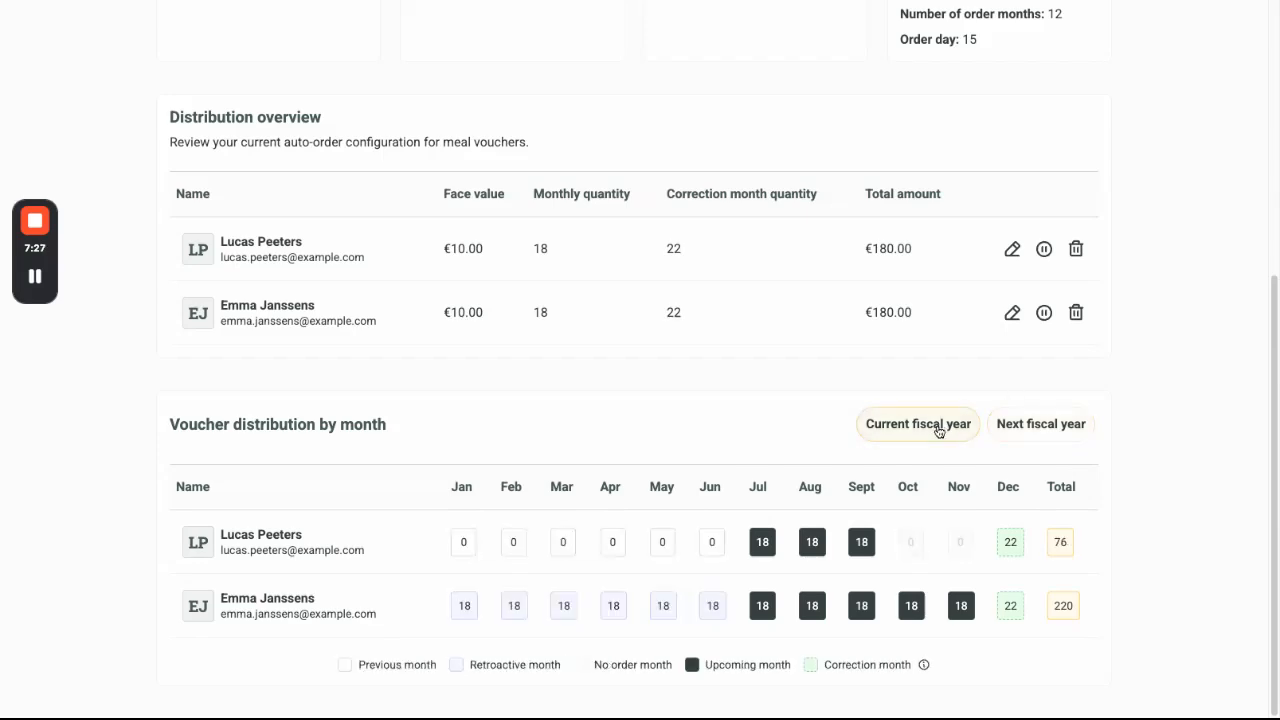
Step: Start removing the first beneficiary's auto-order and choose Switch to manual ordering as the reason for removal
scroll(742, 439, up, 3)
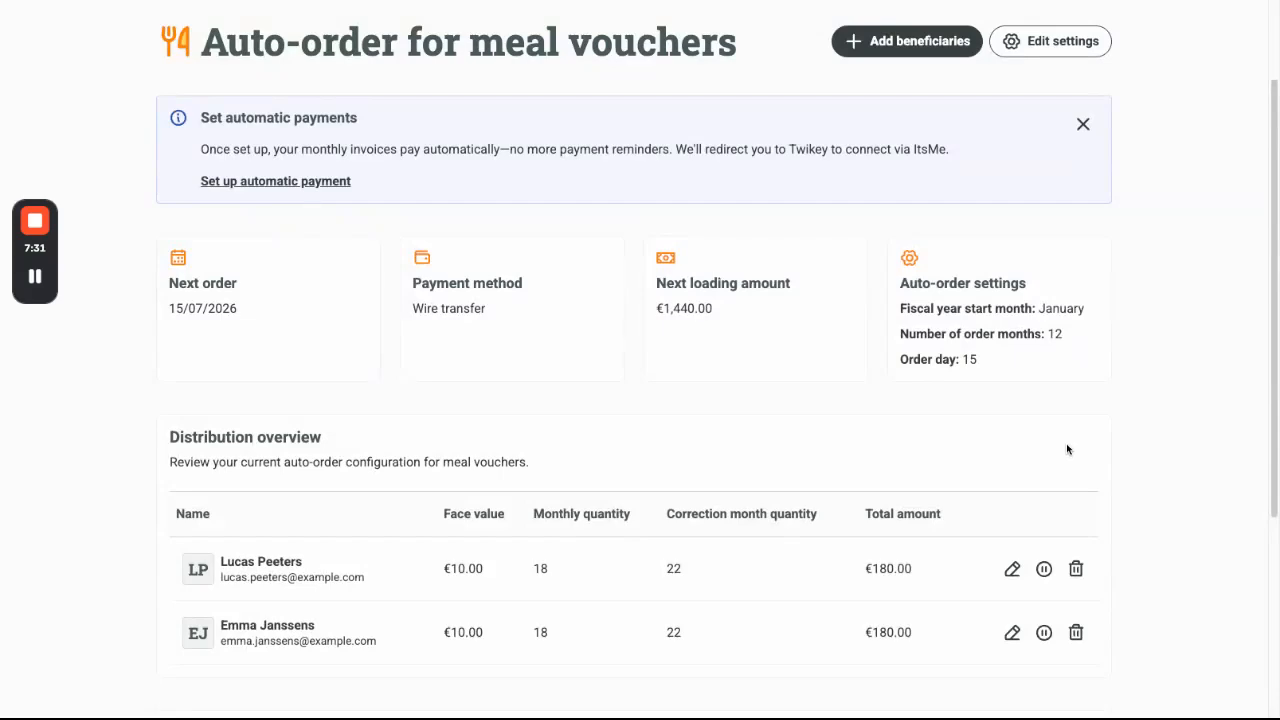
click(1076, 570)
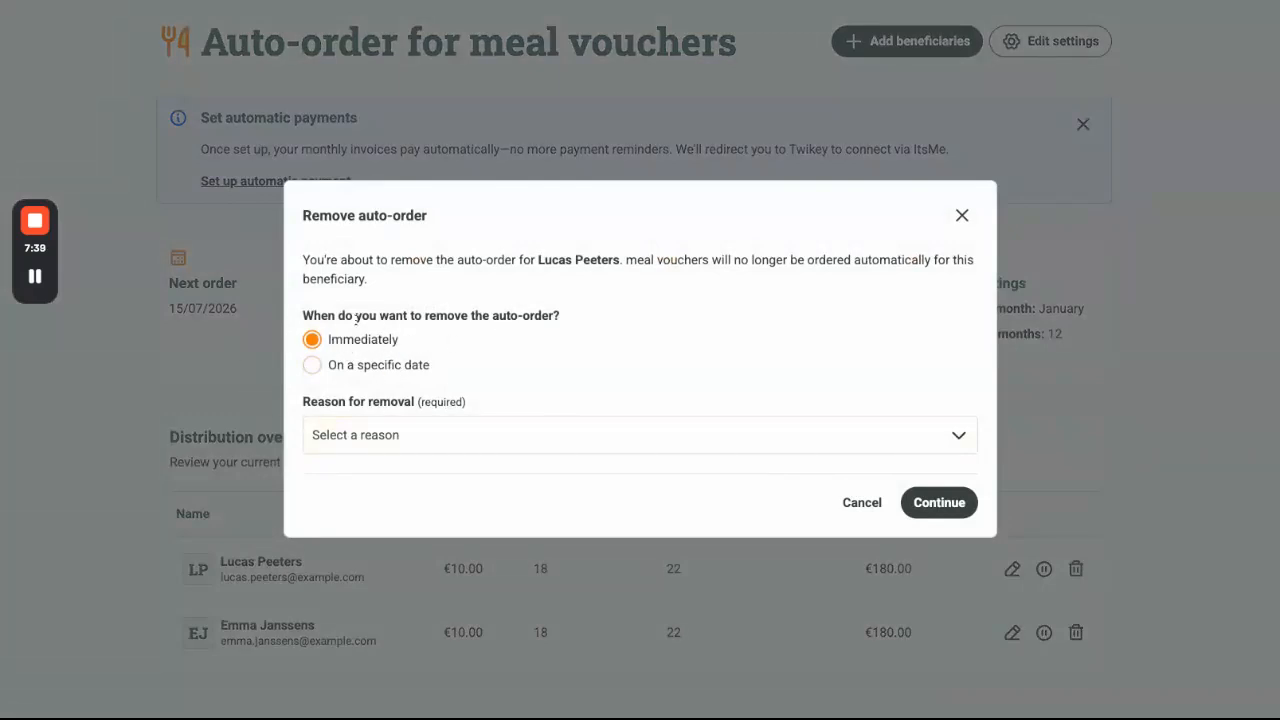
click(408, 440)
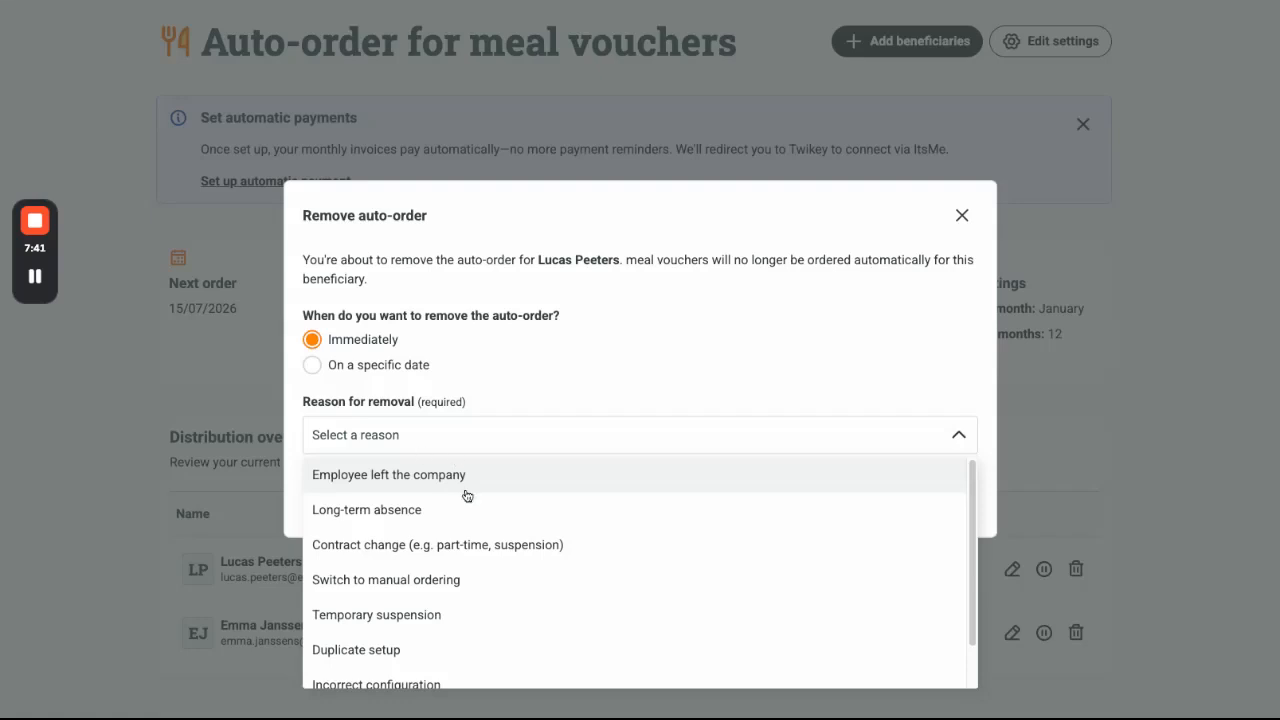
click(428, 582)
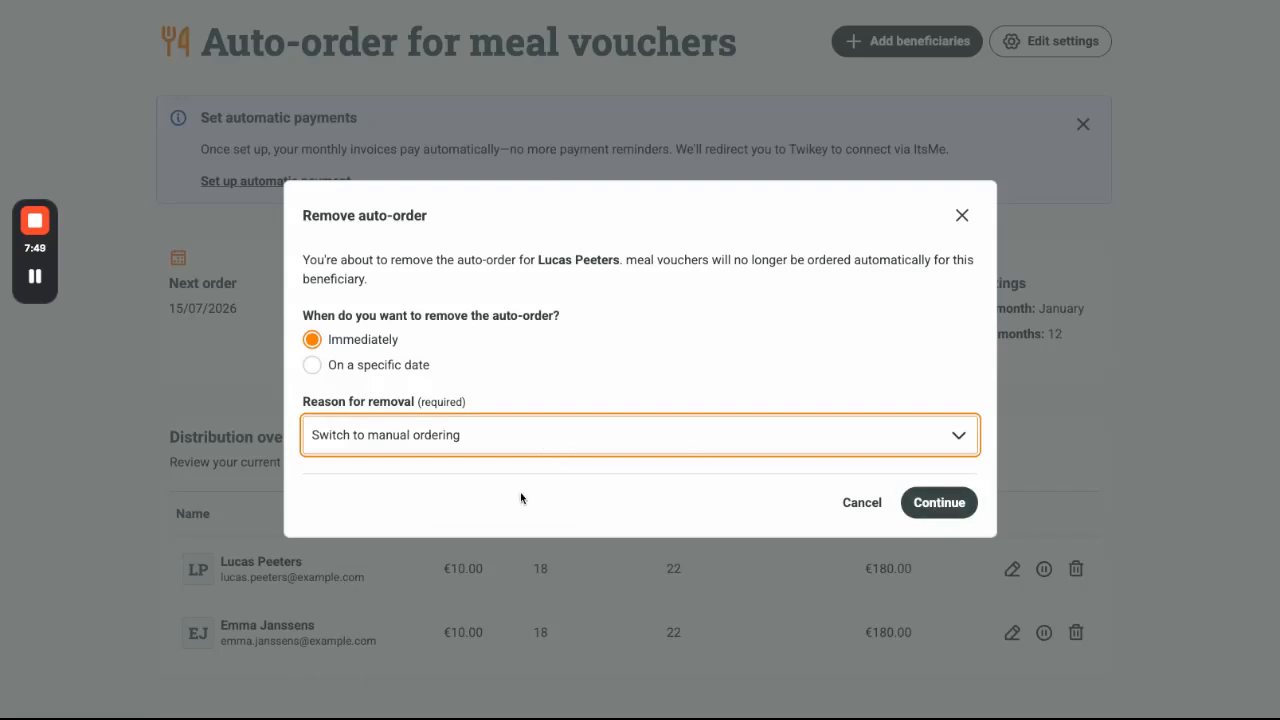
Step: Set the auto-order removal to a specific end date of 1 November 2026 with the reason Employee left the company
click(402, 367)
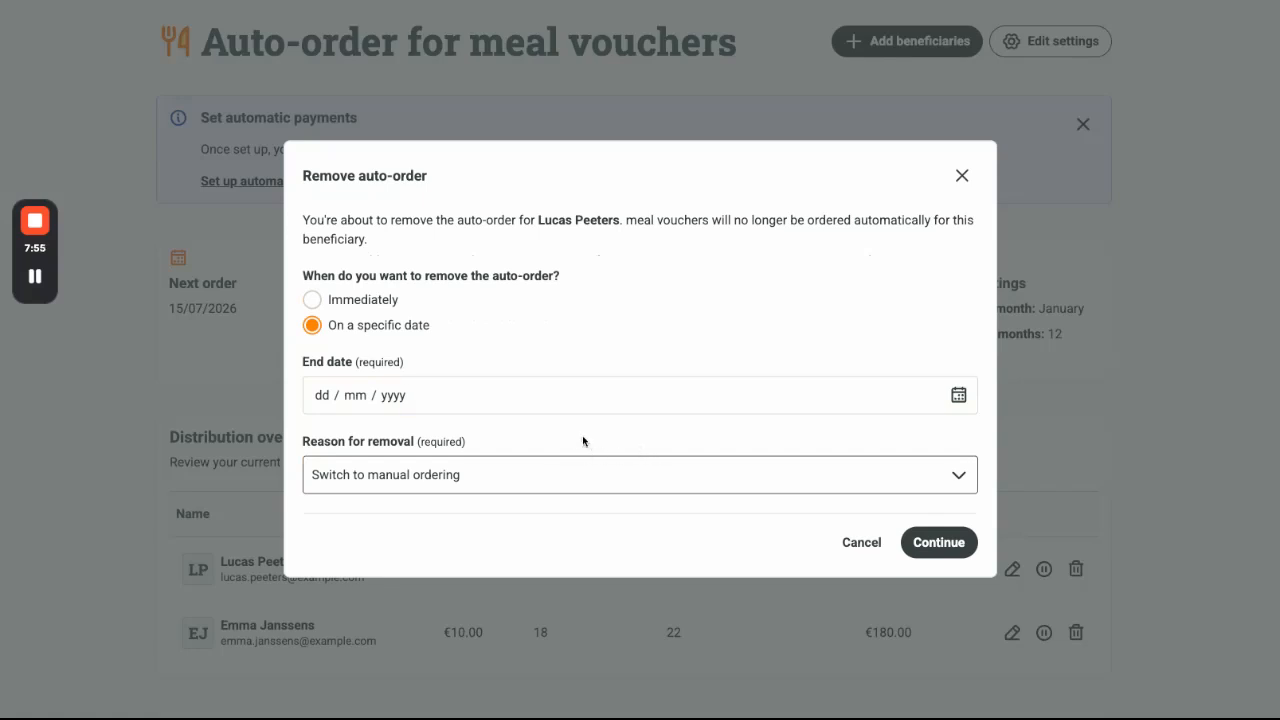
click(957, 397)
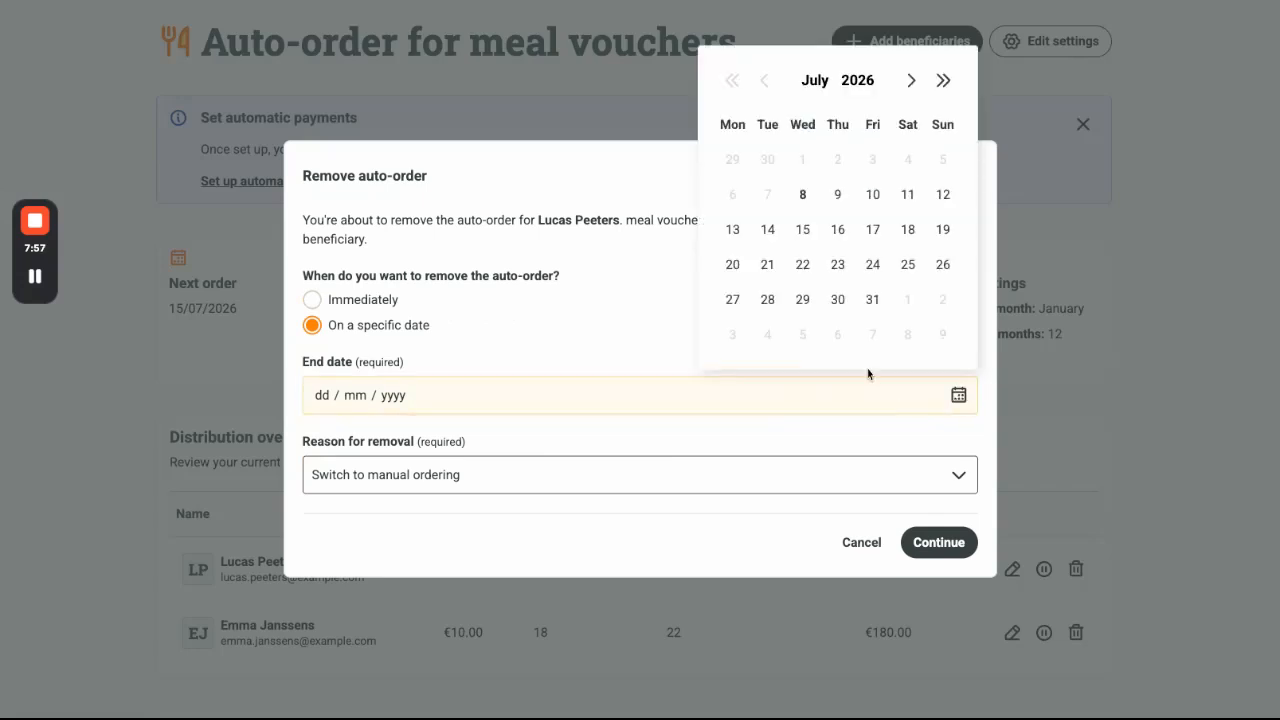
click(909, 81)
click(909, 81)
click(909, 81)
click(909, 81)
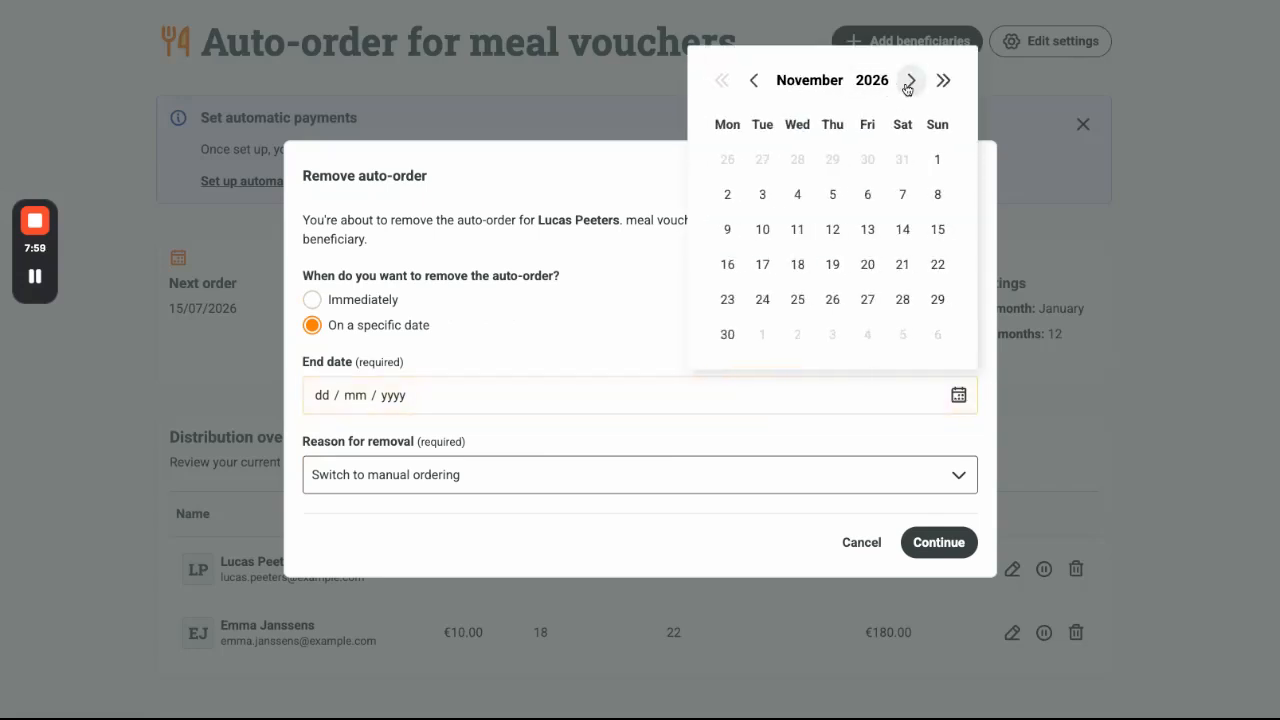
click(938, 159)
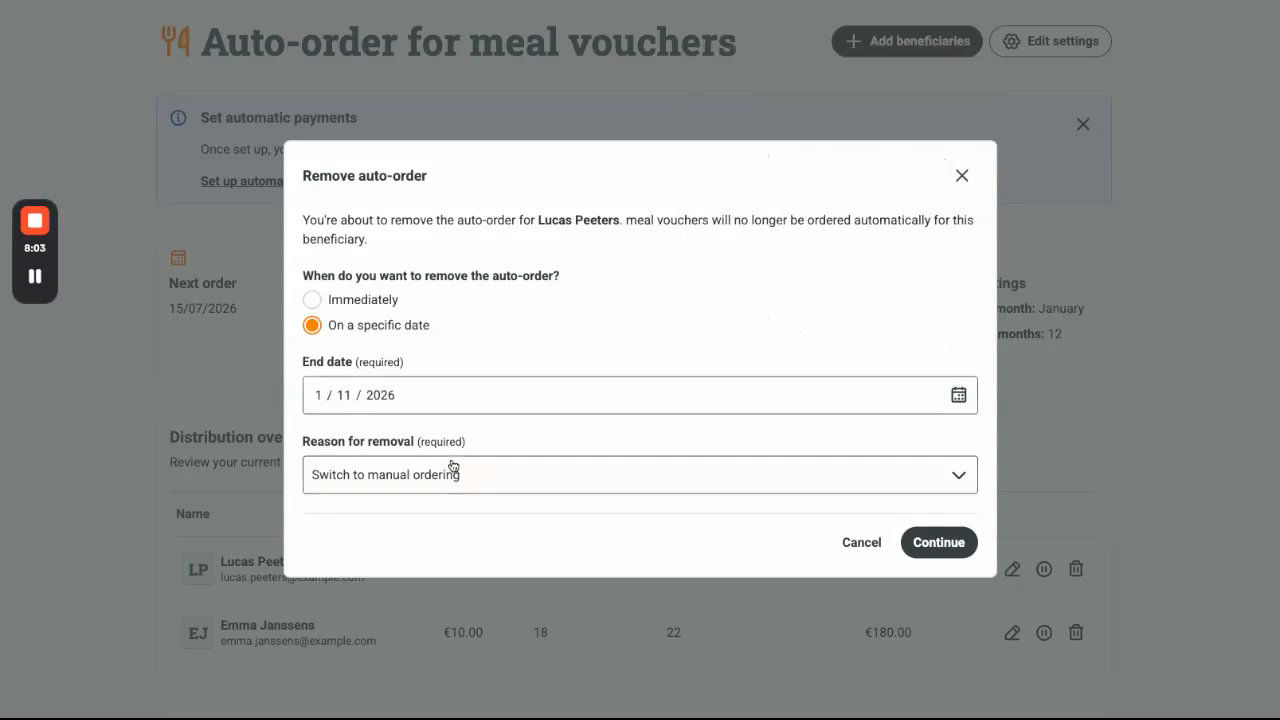
click(737, 480)
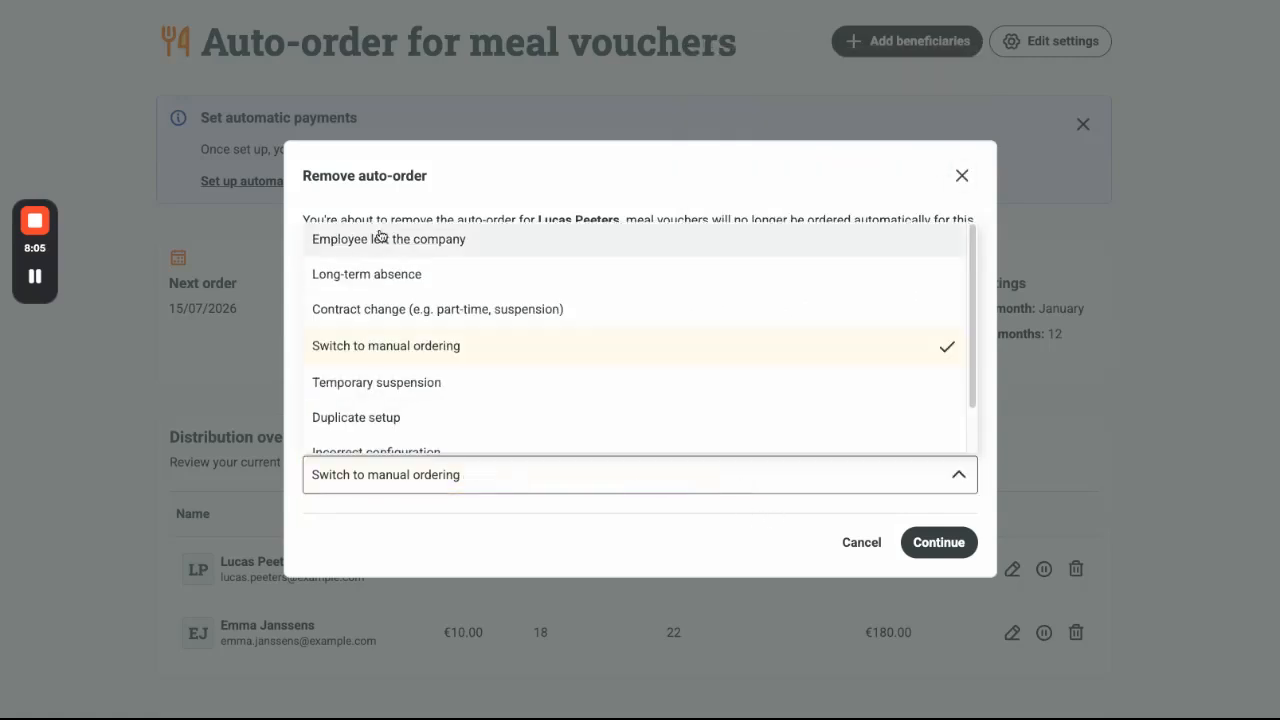
click(424, 249)
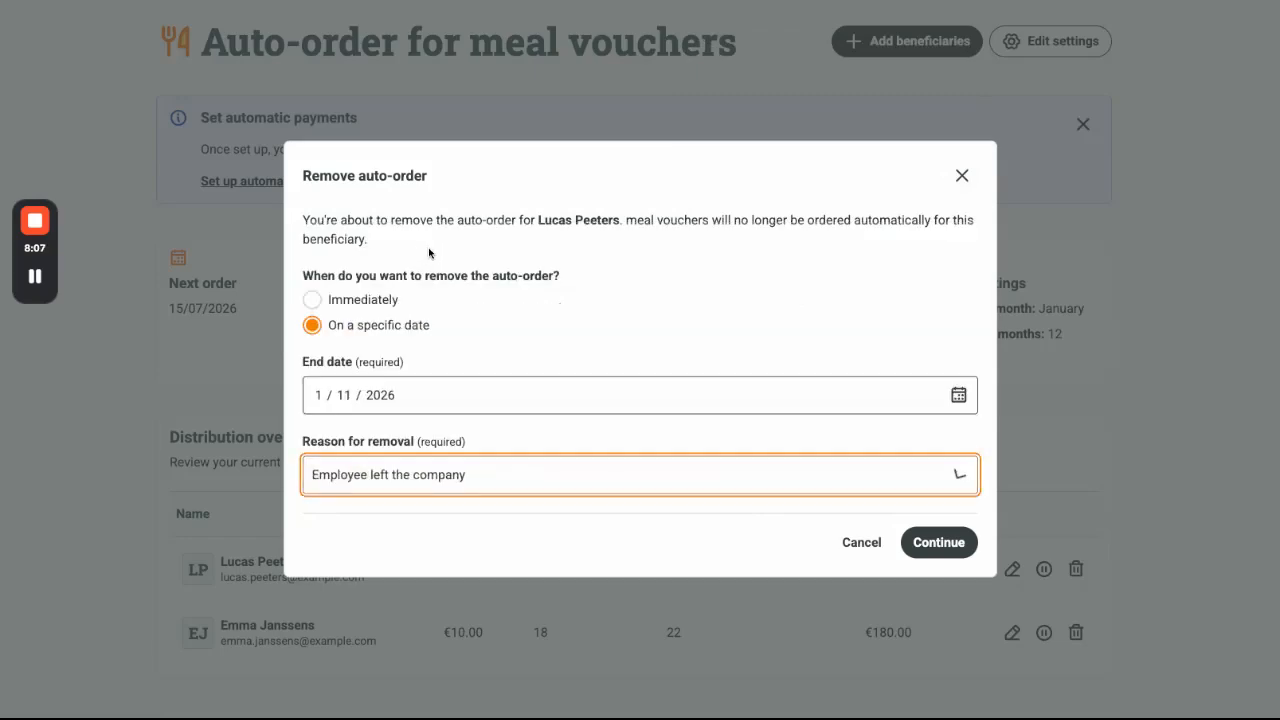
Step: Confirm the first beneficiary's scheduled auto-order removal and check the end date in the distribution overview
click(936, 548)
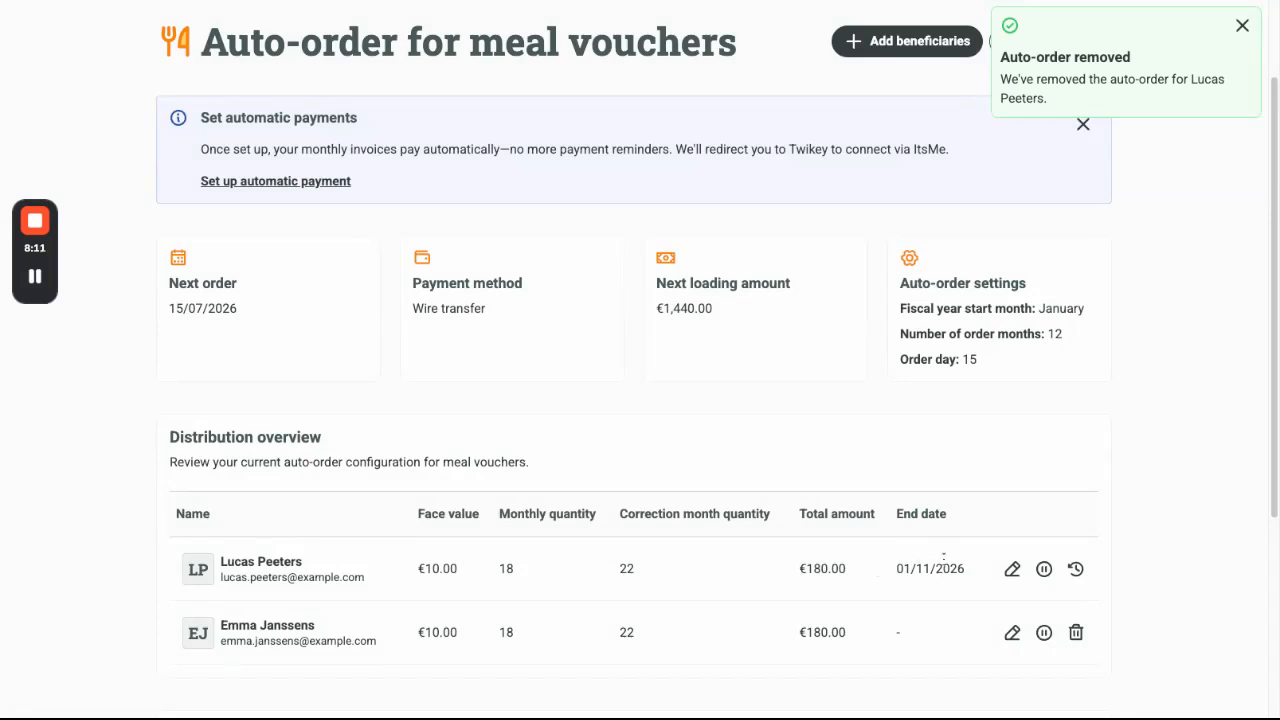
drag(898, 568, 966, 570)
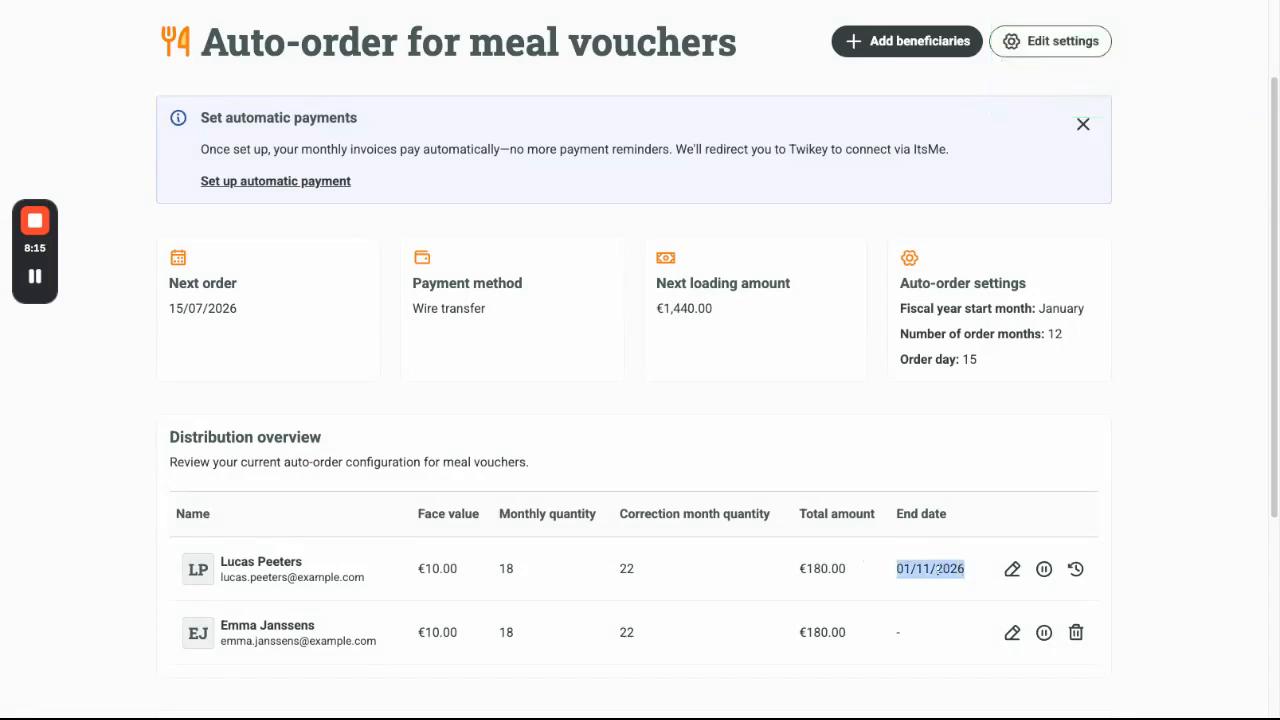
click(886, 593)
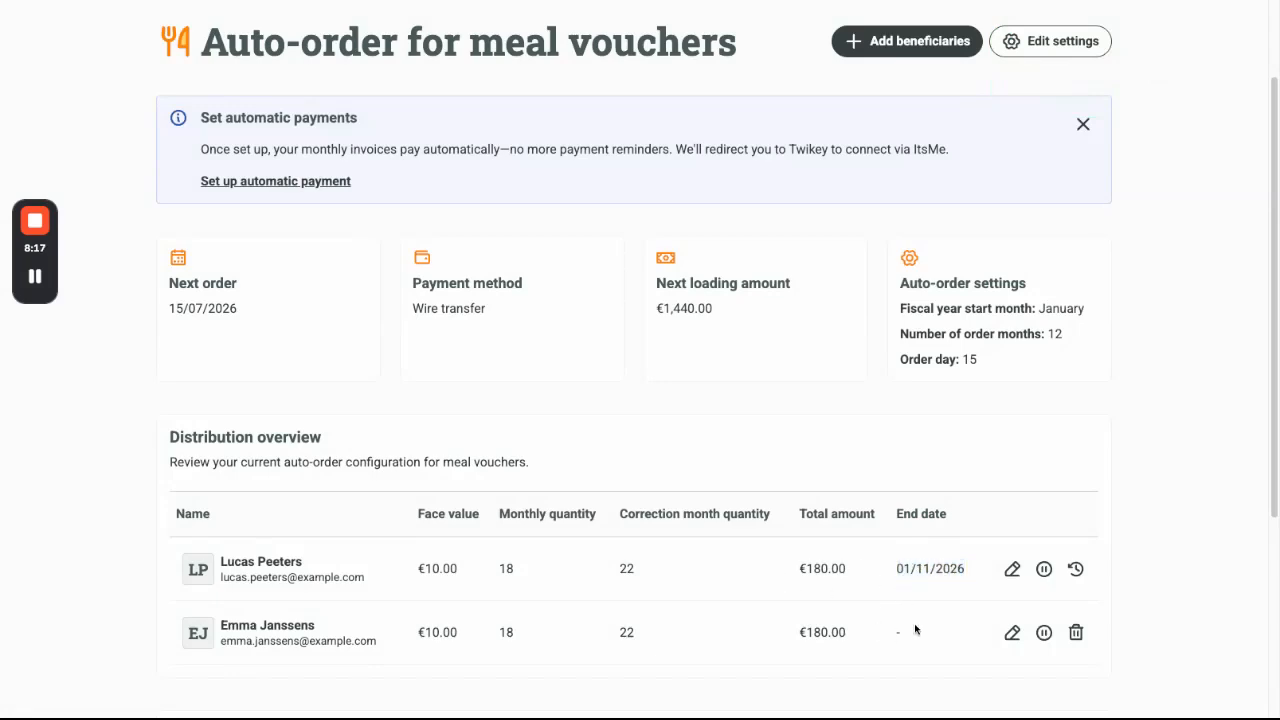
Step: Compare the beneficiaries' monthly voucher distribution for the current and next fiscal years after the scheduled removal
scroll(914, 626, down, 3)
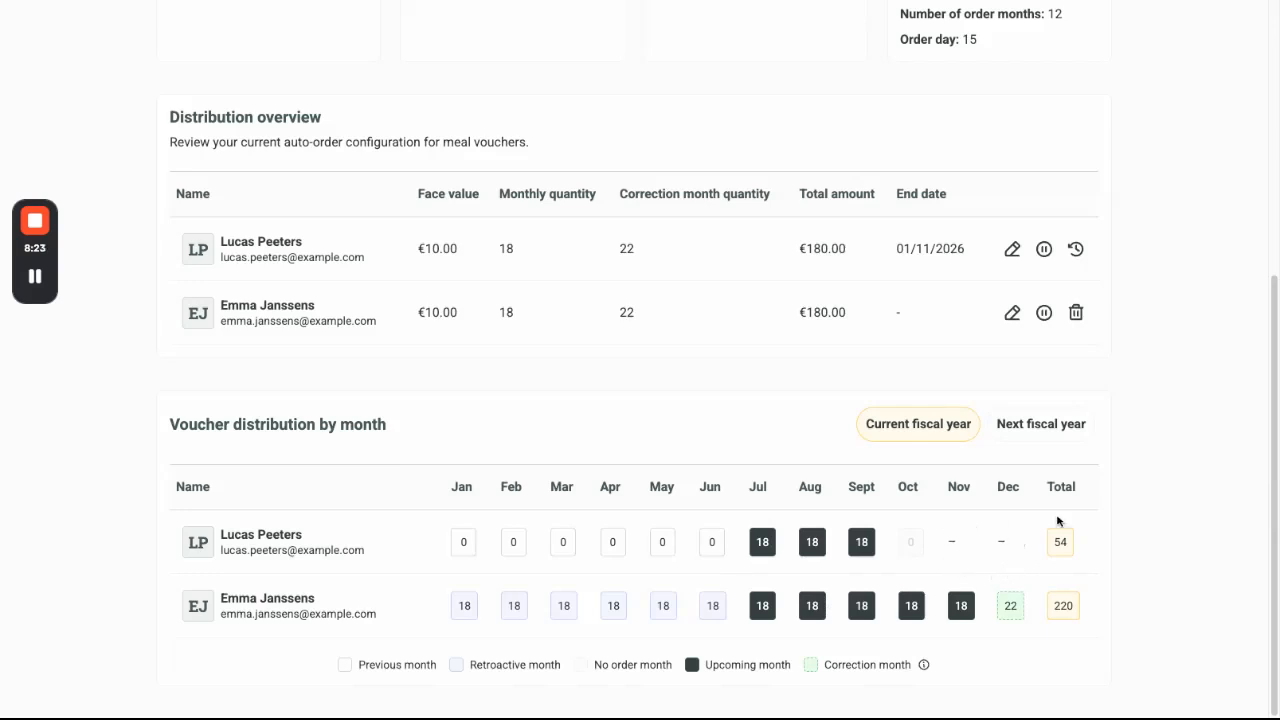
click(1077, 436)
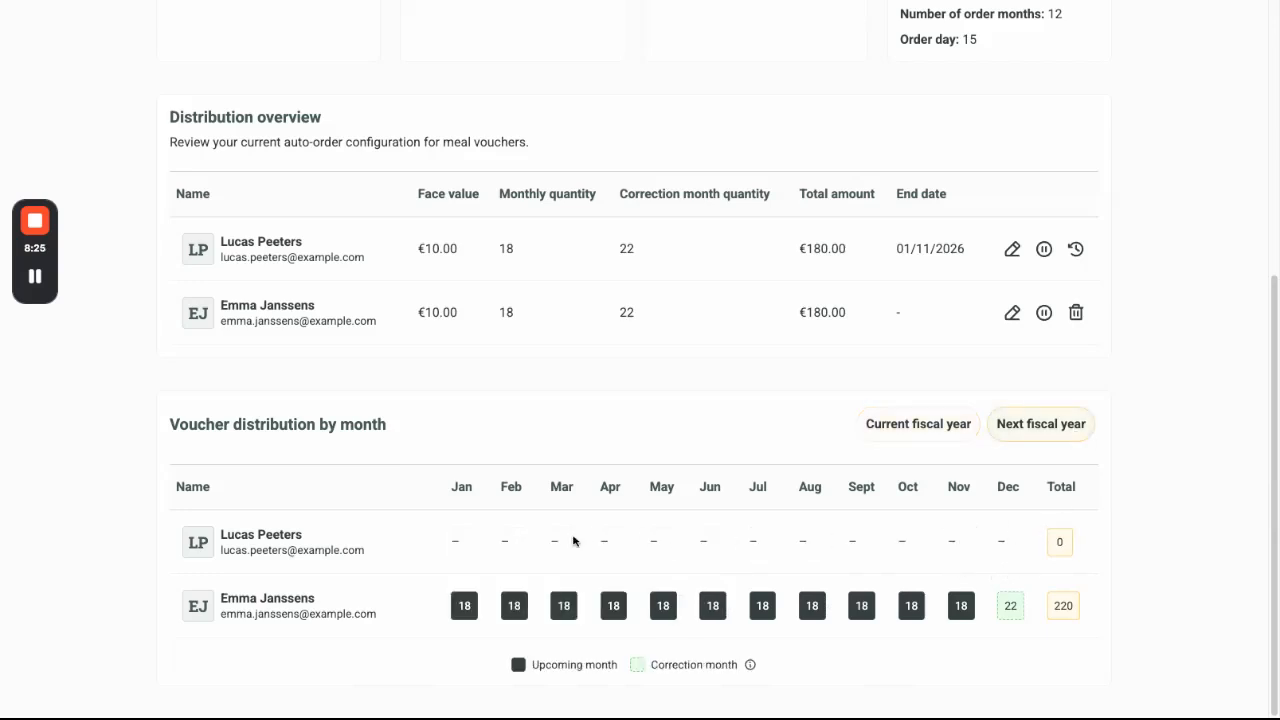
click(922, 427)
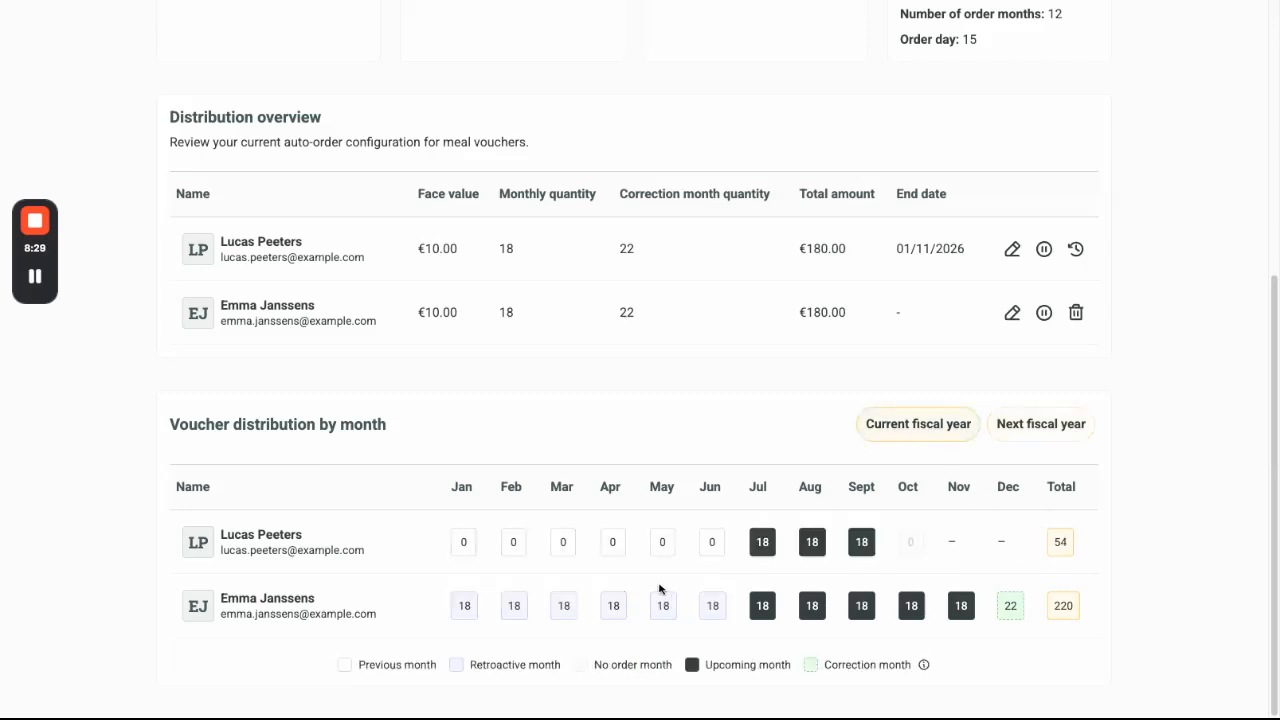
Step: Start adding beneficiaries to the meal voucher auto-order and add the first person suggested by the beneficiary search
scroll(737, 563, up, 3)
scroll(1050, 155, up, 2)
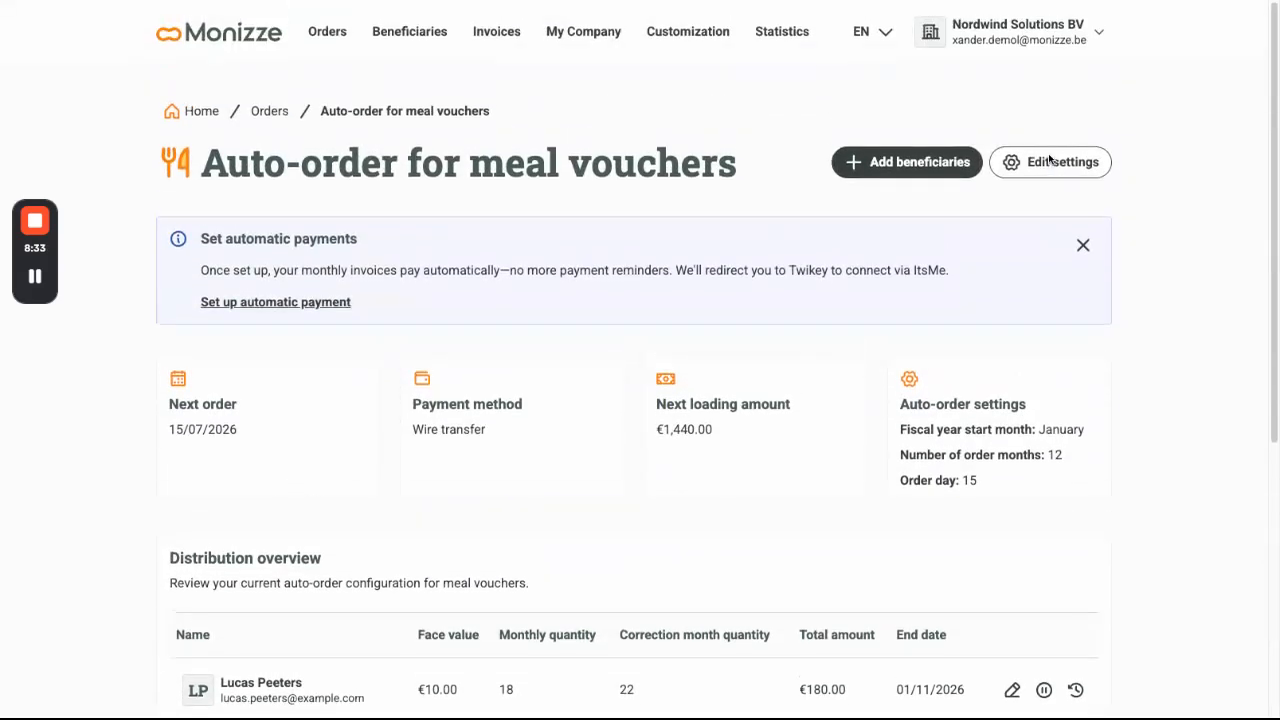
click(922, 165)
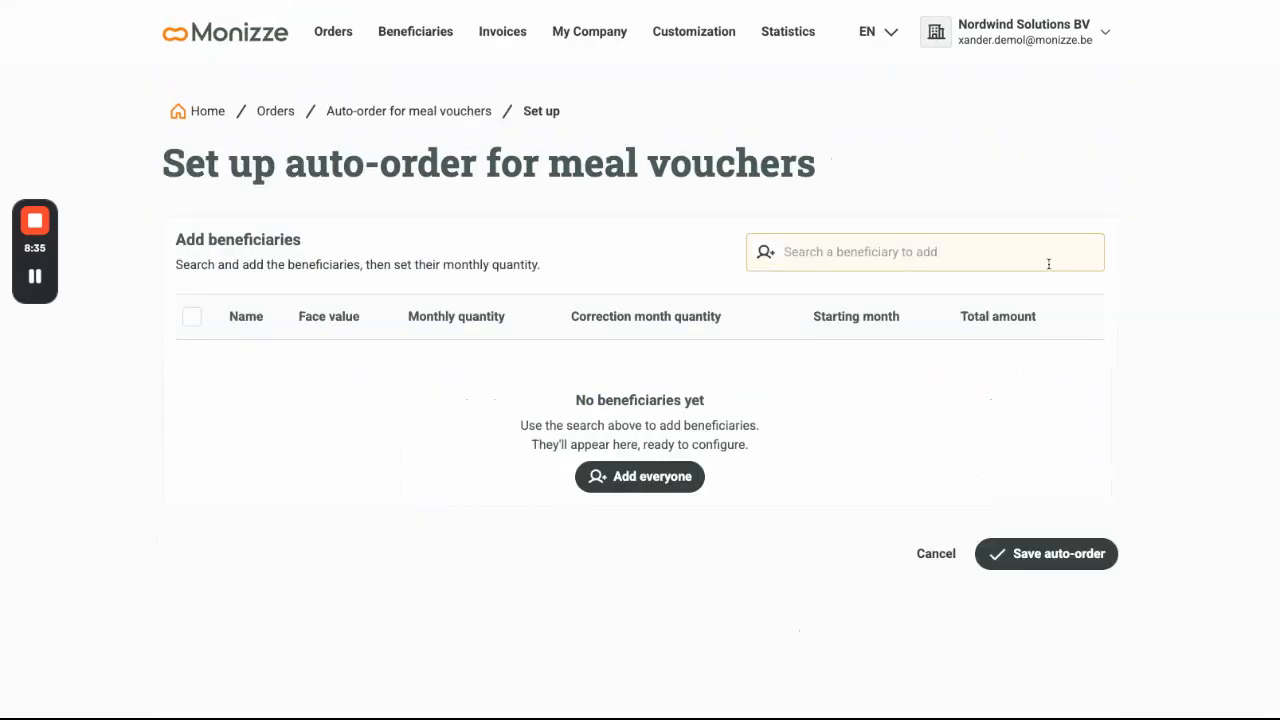
click(917, 252)
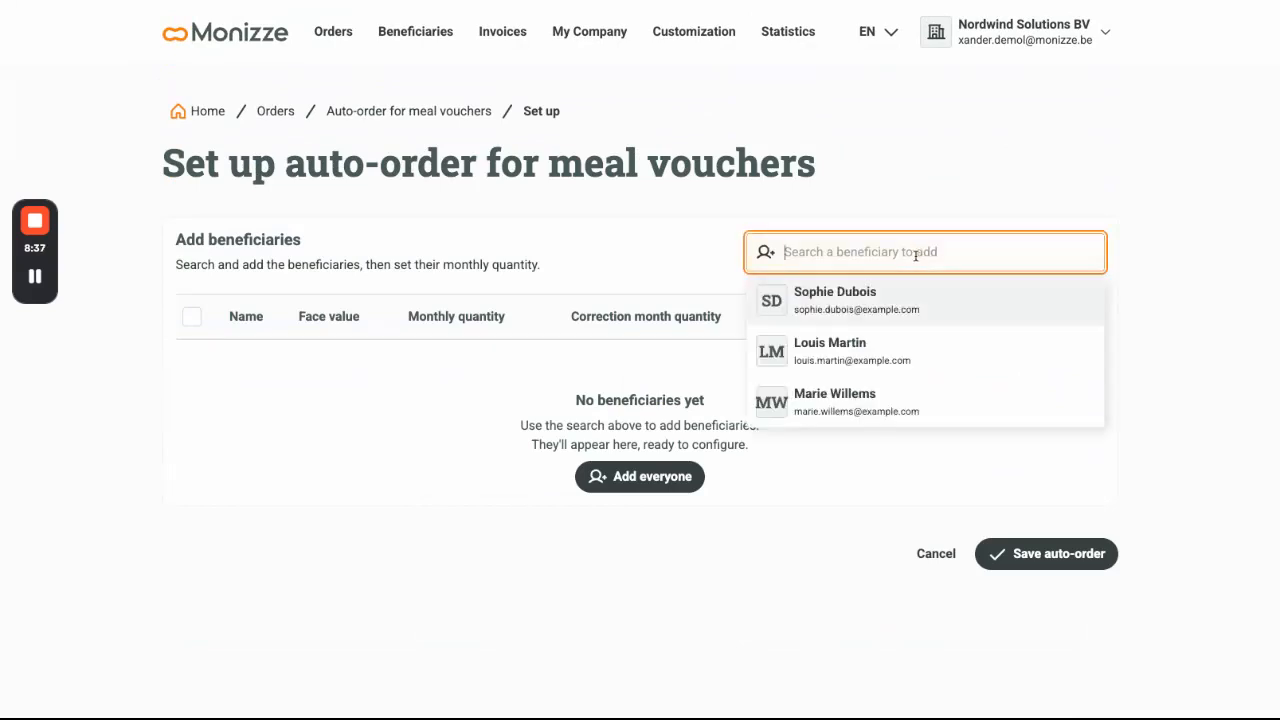
click(877, 306)
click(768, 448)
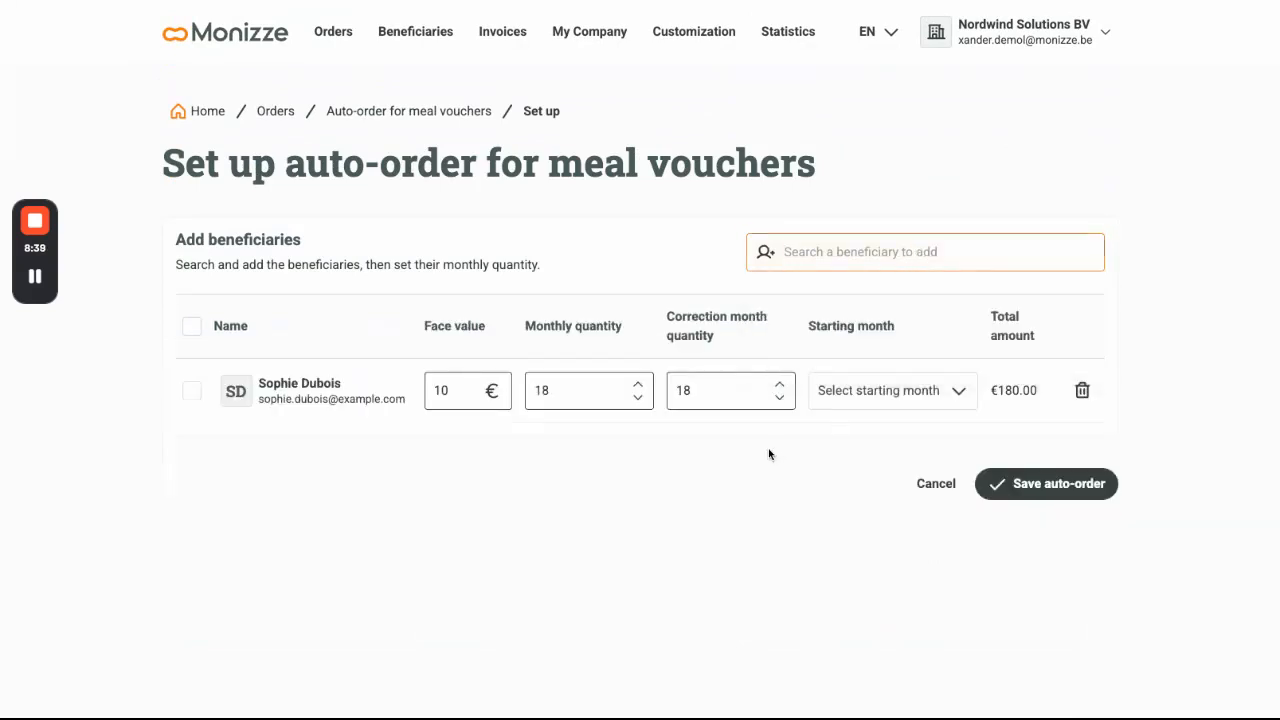
Step: Set the new beneficiary's correction month quantity to 22 and starting month to May 2026, and save the auto-order
click(779, 387)
click(779, 387)
click(779, 387)
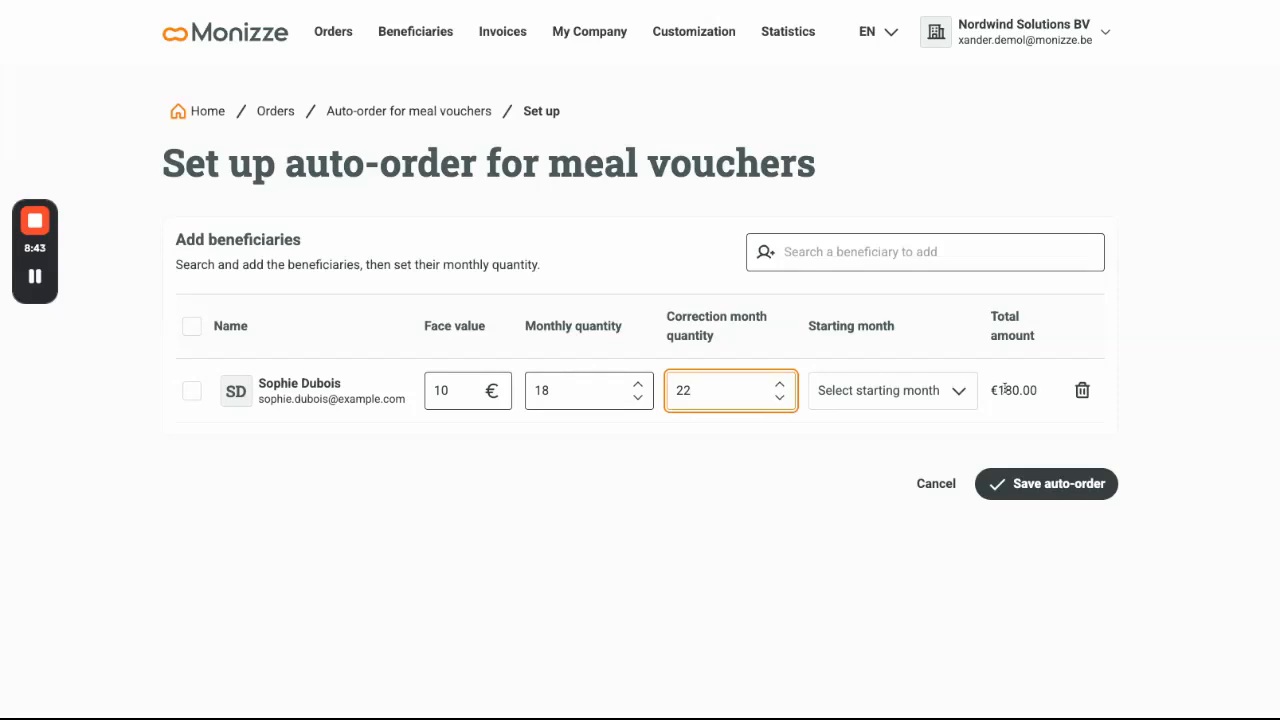
click(912, 393)
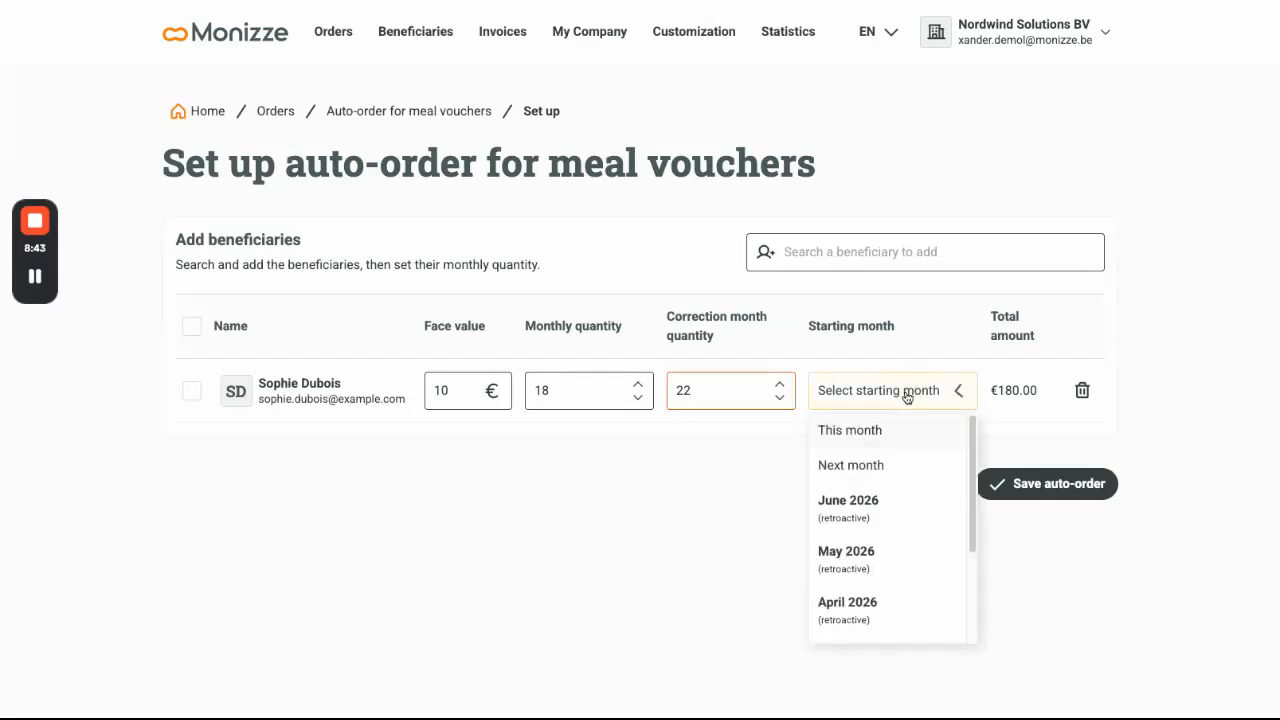
click(886, 563)
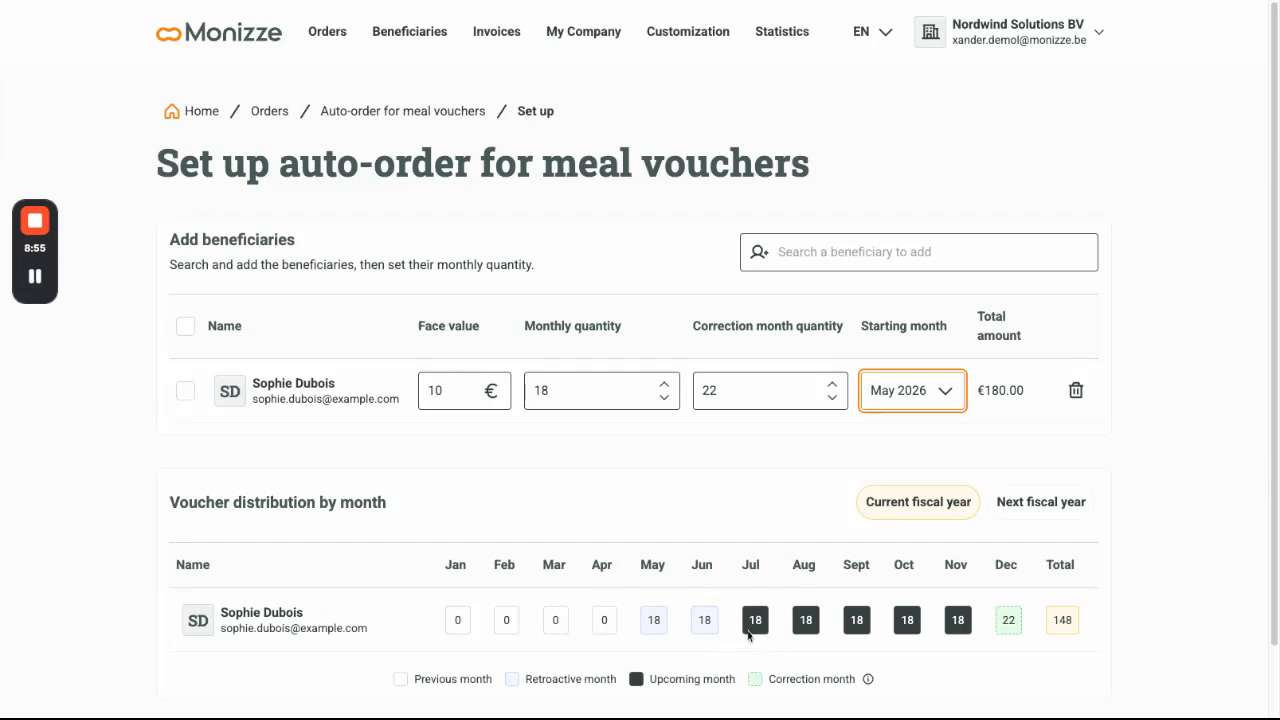
scroll(1088, 604, down, 1)
click(1050, 669)
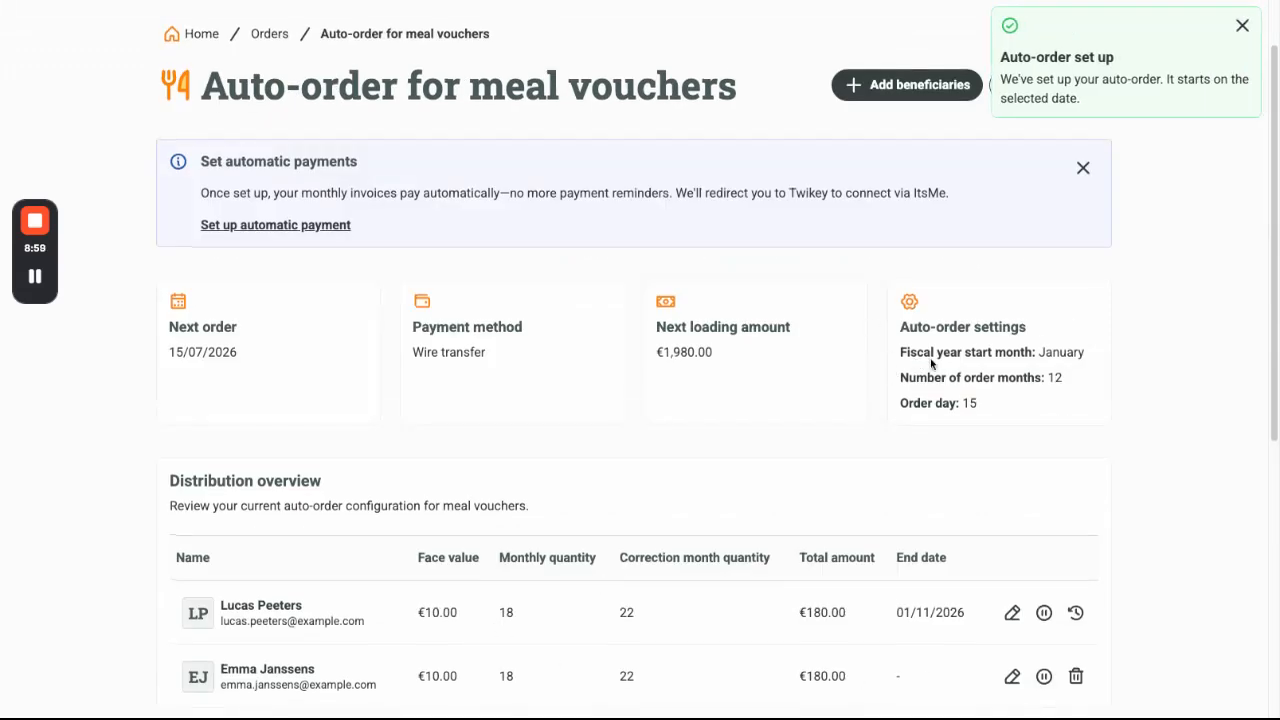